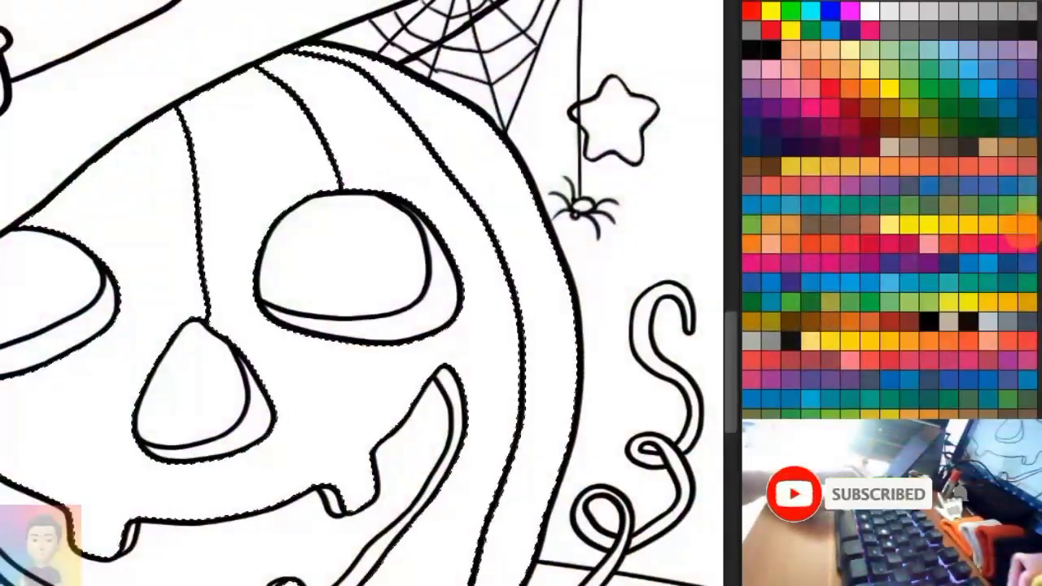
Brush orange over the pumpkin's upper band, ribs and lower edges, keeping the face white
{"action": "mouse_move", "coordinate": [286, 51]}
{"action": "left_mouse_down"}
{"action": "mouse_move", "coordinate": [221, 116]}
{"action": "mouse_move", "coordinate": [237, 183]}
{"action": "mouse_move", "coordinate": [212, 236]}
{"action": "mouse_move", "coordinate": [399, 214]}
{"action": "mouse_move", "coordinate": [611, 242]}
{"action": "mouse_move", "coordinate": [182, 271]}
{"action": "mouse_move", "coordinate": [42, 228]}
{"action": "mouse_move", "coordinate": [182, 272]}
{"action": "mouse_move", "coordinate": [186, 345]}
{"action": "mouse_move", "coordinate": [562, 350]}
{"action": "mouse_move", "coordinate": [366, 370]}
{"action": "mouse_move", "coordinate": [411, 425]}
{"action": "left_mouse_up"}
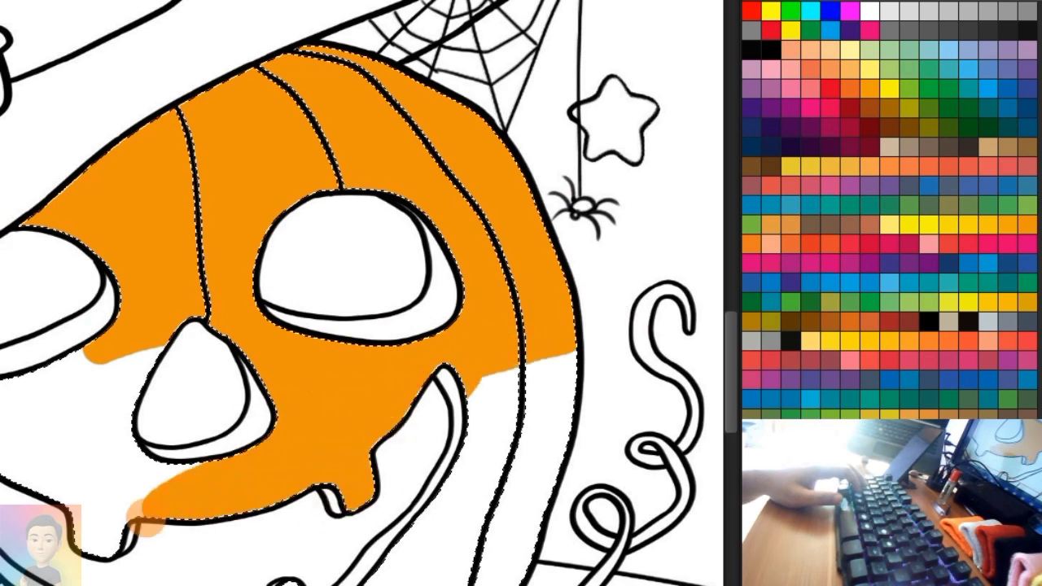
{"action": "mouse_move", "coordinate": [145, 517]}
{"action": "left_mouse_down"}
{"action": "mouse_move", "coordinate": [49, 488]}
{"action": "mouse_move", "coordinate": [16, 374]}
{"action": "left_mouse_up"}
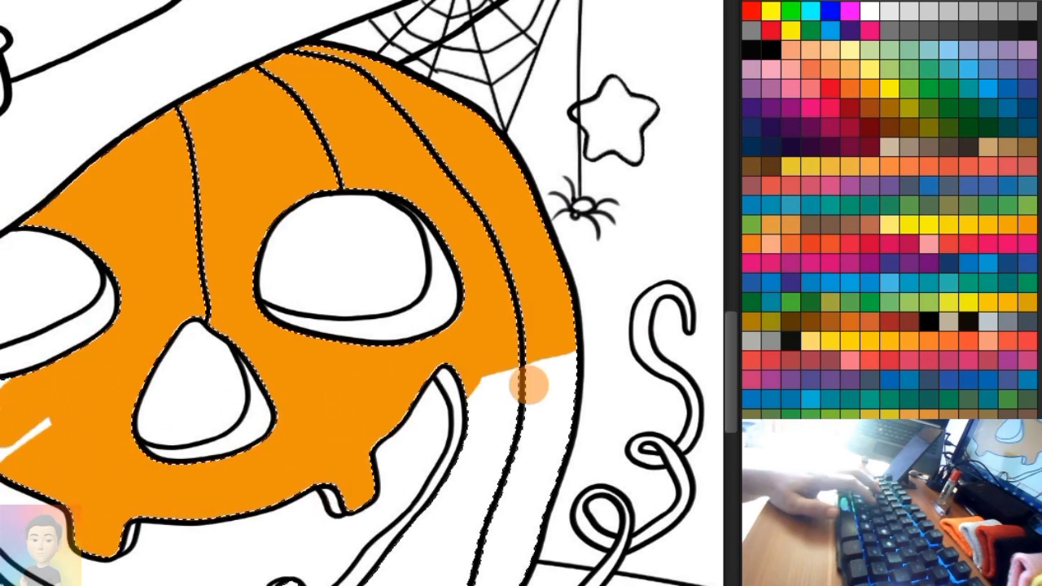
{"action": "scroll", "coordinate": [529, 385], "scroll_direction": "down", "scroll_amount": 5}
{"action": "mouse_move", "coordinate": [614, 249]}
{"action": "left_mouse_down"}
{"action": "mouse_move", "coordinate": [595, 162]}
{"action": "mouse_move", "coordinate": [521, 293]}
{"action": "mouse_move", "coordinate": [592, 350]}
{"action": "mouse_move", "coordinate": [405, 461]}
{"action": "mouse_move", "coordinate": [302, 431]}
{"action": "mouse_move", "coordinate": [481, 488]}
{"action": "mouse_move", "coordinate": [389, 472]}
{"action": "mouse_move", "coordinate": [589, 423]}
{"action": "mouse_move", "coordinate": [444, 480]}
{"action": "left_mouse_up"}
{"action": "mouse_move", "coordinate": [395, 523]}
{"action": "left_mouse_down"}
{"action": "mouse_move", "coordinate": [353, 442]}
{"action": "mouse_move", "coordinate": [225, 477]}
{"action": "mouse_move", "coordinate": [214, 442]}
{"action": "mouse_move", "coordinate": [224, 363]}
{"action": "mouse_move", "coordinate": [155, 285]}
{"action": "mouse_move", "coordinate": [198, 182]}
{"action": "mouse_move", "coordinate": [244, 187]}
{"action": "mouse_move", "coordinate": [191, 145]}
{"action": "mouse_move", "coordinate": [175, 49]}
{"action": "left_mouse_up"}
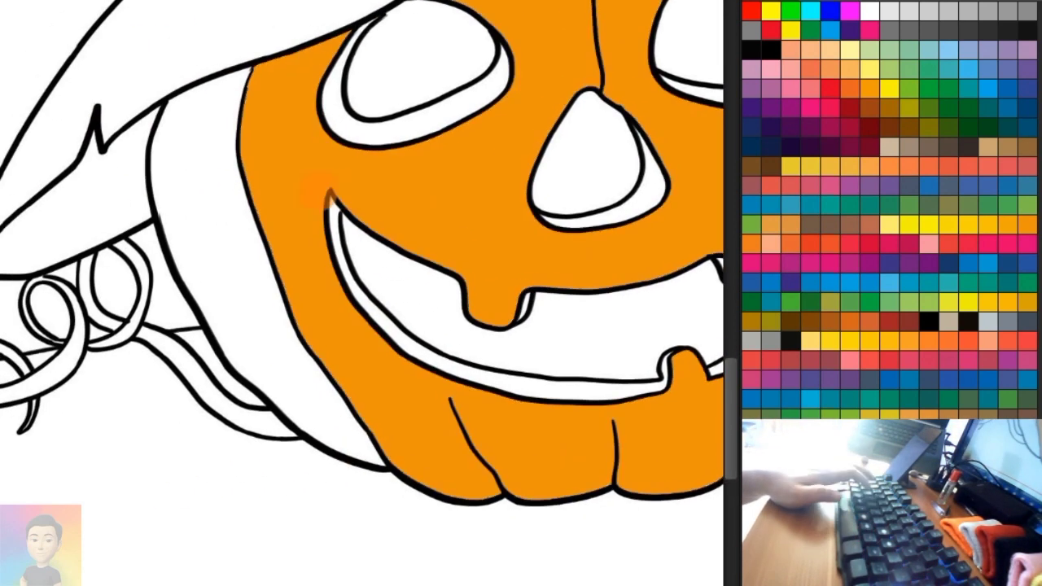
{"action": "mouse_move", "coordinate": [227, 195]}
{"action": "left_mouse_down"}
{"action": "mouse_move", "coordinate": [272, 50]}
{"action": "mouse_move", "coordinate": [195, 196]}
{"action": "mouse_move", "coordinate": [263, 407]}
{"action": "mouse_move", "coordinate": [375, 472]}
{"action": "left_mouse_up"}
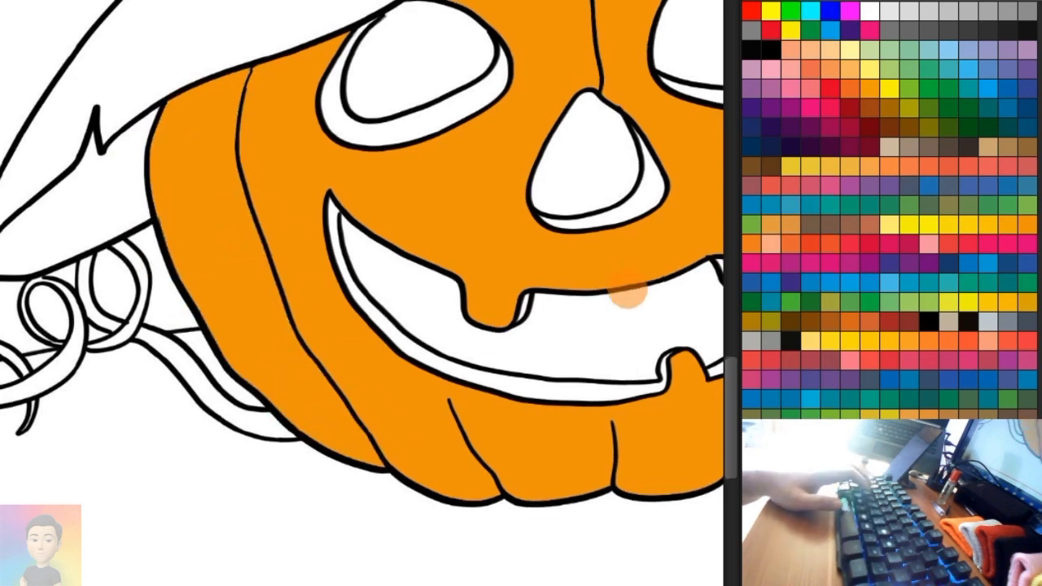
{"action": "left_click_drag", "start_coordinate": [628, 295], "coordinate": [426, 353]}
Paint the jack-o'-lantern's mouth, both eyes and nose black
{"action": "left_click", "coordinate": [396, 391]}
{"action": "left_click", "coordinate": [1003, 33]}
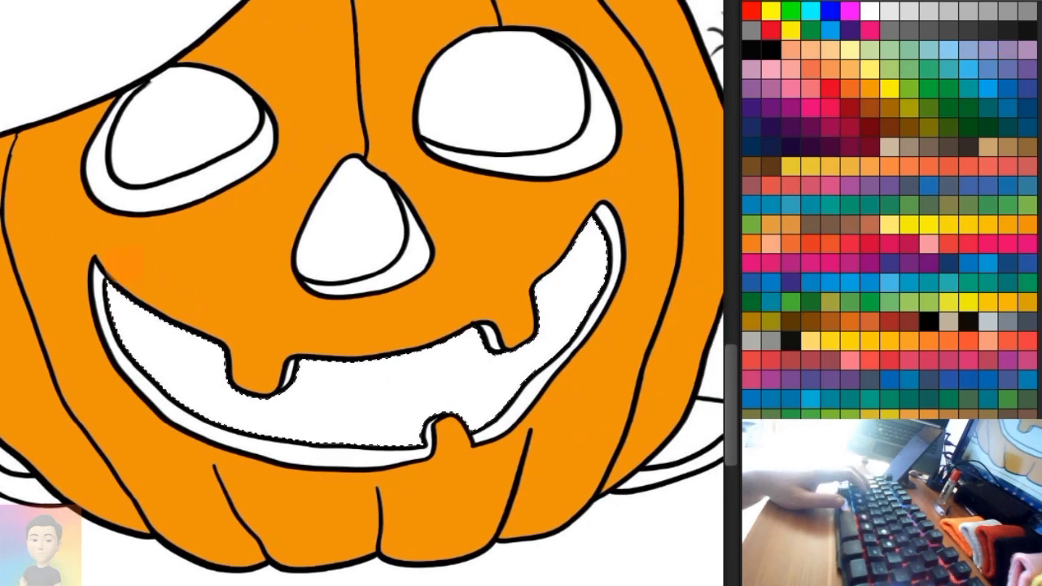
{"action": "mouse_move", "coordinate": [110, 280]}
{"action": "left_mouse_down"}
{"action": "mouse_move", "coordinate": [163, 368]}
{"action": "mouse_move", "coordinate": [430, 354]}
{"action": "mouse_move", "coordinate": [454, 399]}
{"action": "left_mouse_up"}
{"action": "key", "text": "ctrl+d"}
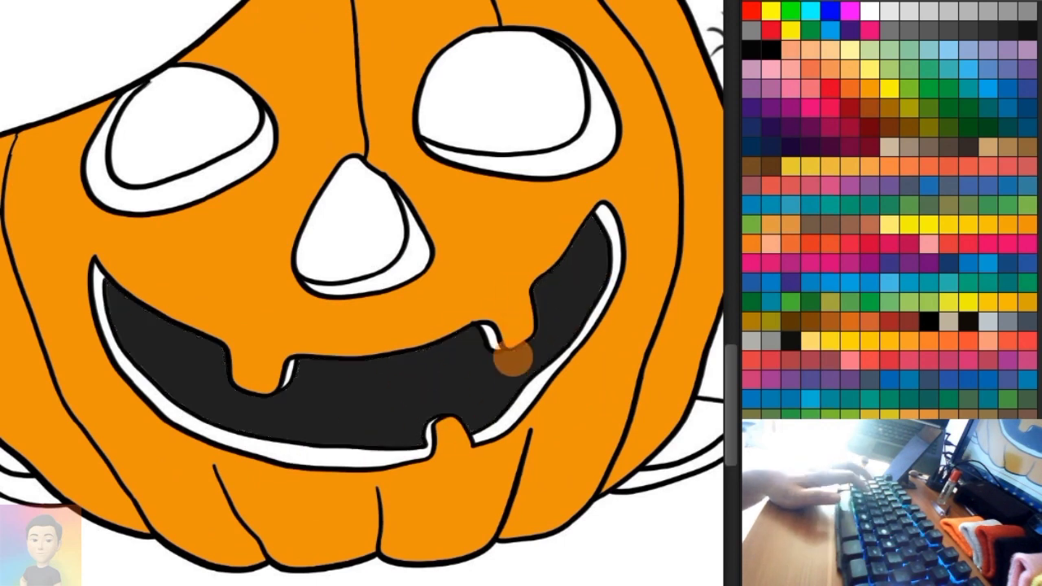
{"action": "mouse_move", "coordinate": [476, 108]}
{"action": "left_mouse_down"}
{"action": "mouse_move", "coordinate": [477, 86]}
{"action": "mouse_move", "coordinate": [521, 149]}
{"action": "left_mouse_up"}
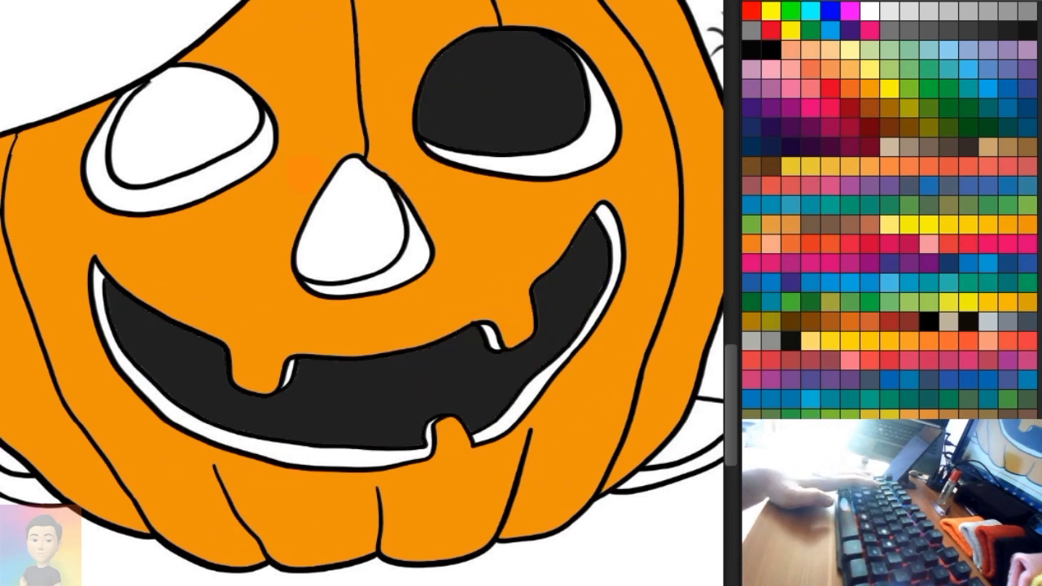
{"action": "mouse_move", "coordinate": [173, 77]}
{"action": "left_mouse_down"}
{"action": "mouse_move", "coordinate": [163, 152]}
{"action": "mouse_move", "coordinate": [107, 133]}
{"action": "left_mouse_up"}
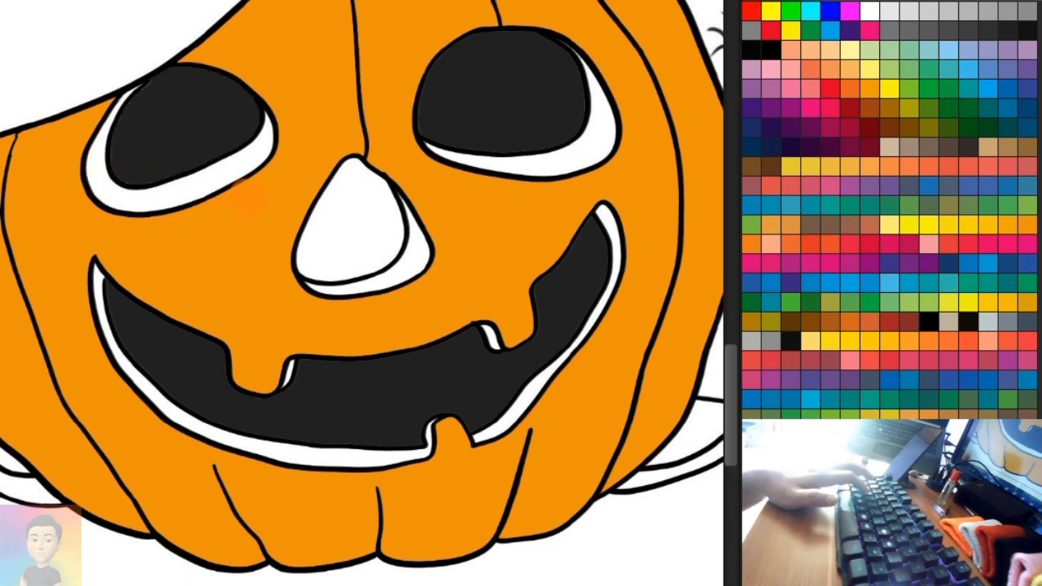
{"action": "left_click_drag", "start_coordinate": [289, 204], "coordinate": [430, 224]}
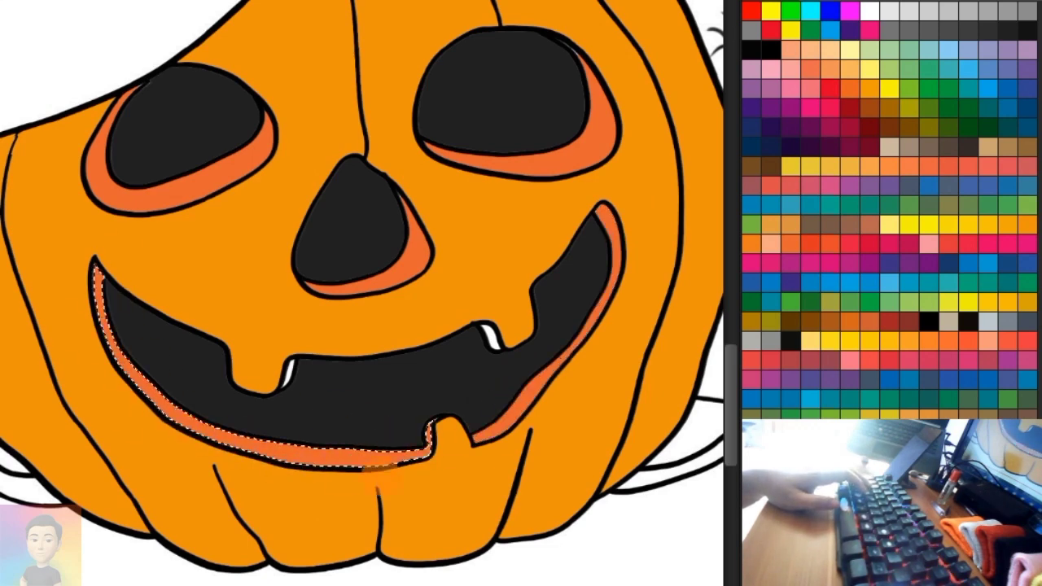
Select the curly vine beside the pumpkin and brush it green, including its lower loop and tail
{"action": "scroll", "coordinate": [527, 350], "scroll_direction": "up", "scroll_amount": 2}
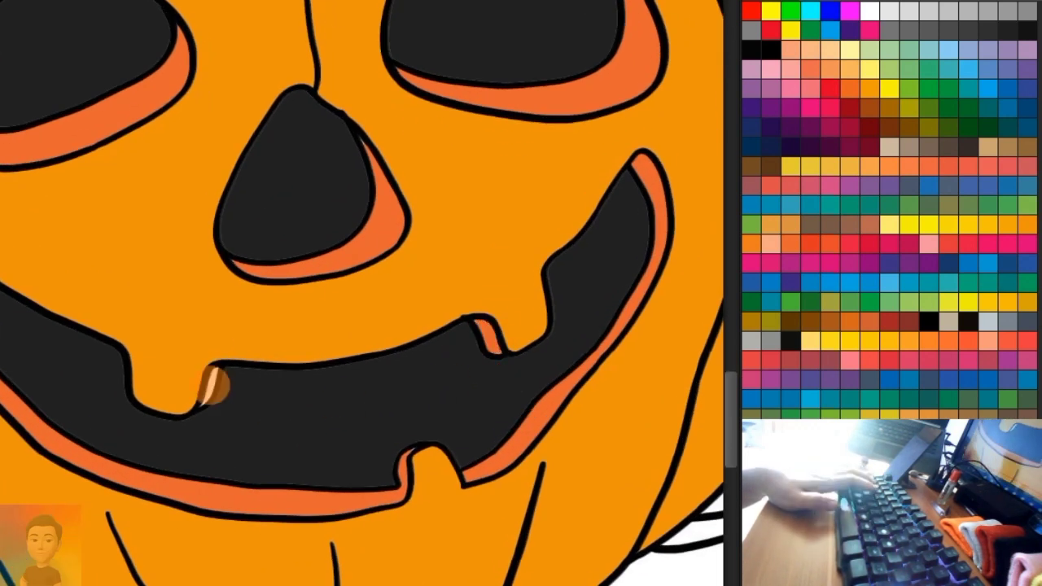
{"action": "scroll", "coordinate": [168, 453], "scroll_direction": "down", "scroll_amount": 2}
{"action": "scroll", "coordinate": [434, 377], "scroll_direction": "down", "scroll_amount": 1}
{"action": "scroll", "coordinate": [431, 414], "scroll_direction": "right", "scroll_amount": 2}
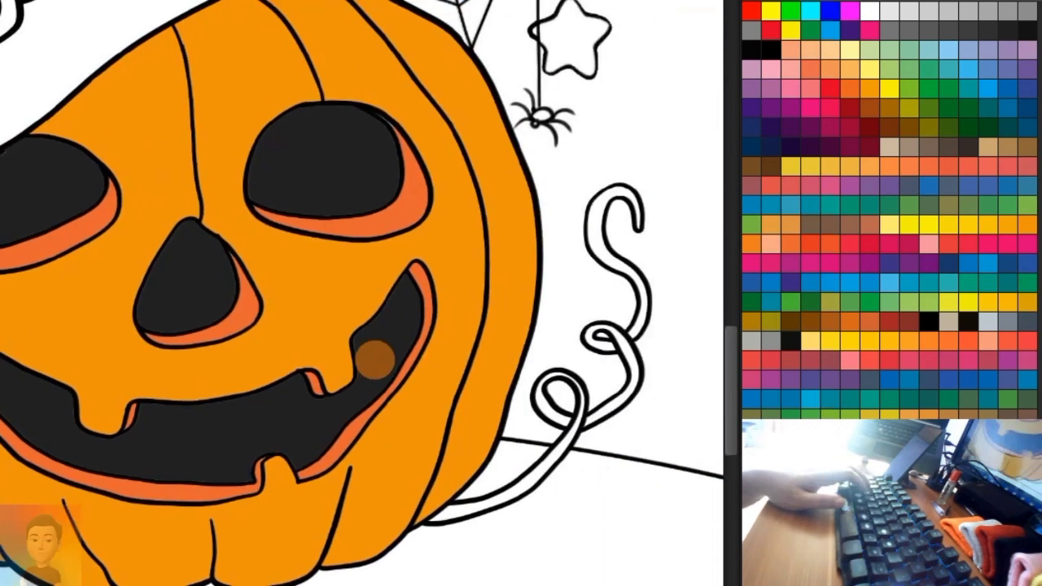
{"action": "scroll", "coordinate": [375, 356], "scroll_direction": "up", "scroll_amount": 3}
{"action": "left_click", "coordinate": [542, 220]}
{"action": "left_click", "coordinate": [537, 400]}
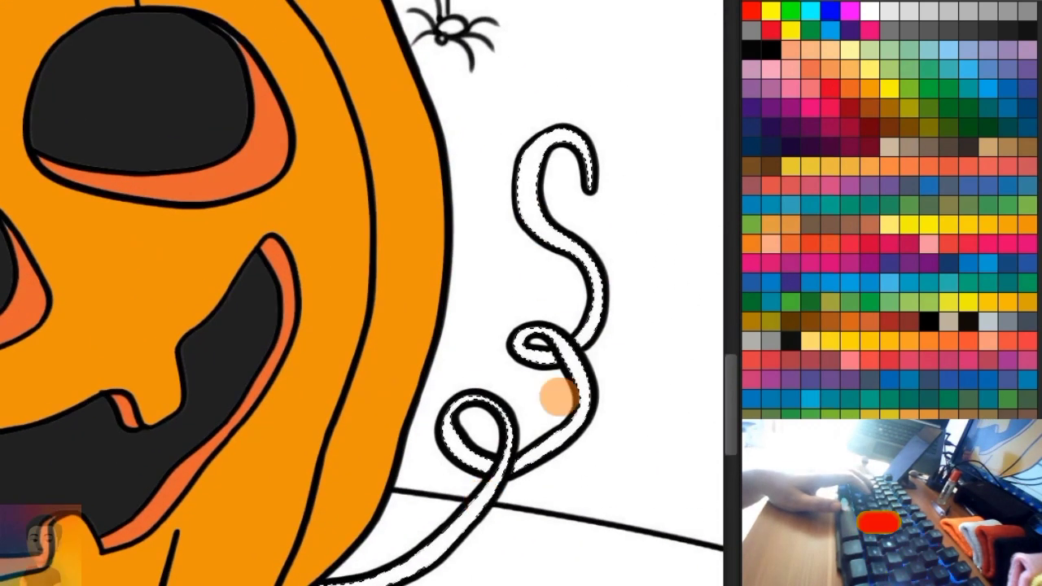
{"action": "mouse_move", "coordinate": [600, 172]}
{"action": "left_mouse_down"}
{"action": "mouse_move", "coordinate": [623, 221]}
{"action": "mouse_move", "coordinate": [507, 372]}
{"action": "mouse_move", "coordinate": [480, 460]}
{"action": "left_mouse_up"}
{"action": "left_click_drag", "start_coordinate": [497, 407], "coordinate": [477, 431]}
{"action": "scroll", "coordinate": [477, 431], "scroll_direction": "down", "scroll_amount": 3}
{"action": "mouse_move", "coordinate": [540, 314]}
{"action": "left_mouse_down"}
{"action": "mouse_move", "coordinate": [390, 401]}
{"action": "mouse_move", "coordinate": [387, 362]}
{"action": "left_mouse_up"}
Fill the vine loops and tail left of the pumpkin green
{"action": "scroll", "coordinate": [362, 293], "scroll_direction": "left", "scroll_amount": 5}
{"action": "scroll", "coordinate": [363, 293], "scroll_direction": "left", "scroll_amount": 5}
{"action": "scroll", "coordinate": [362, 293], "scroll_direction": "left", "scroll_amount": 5}
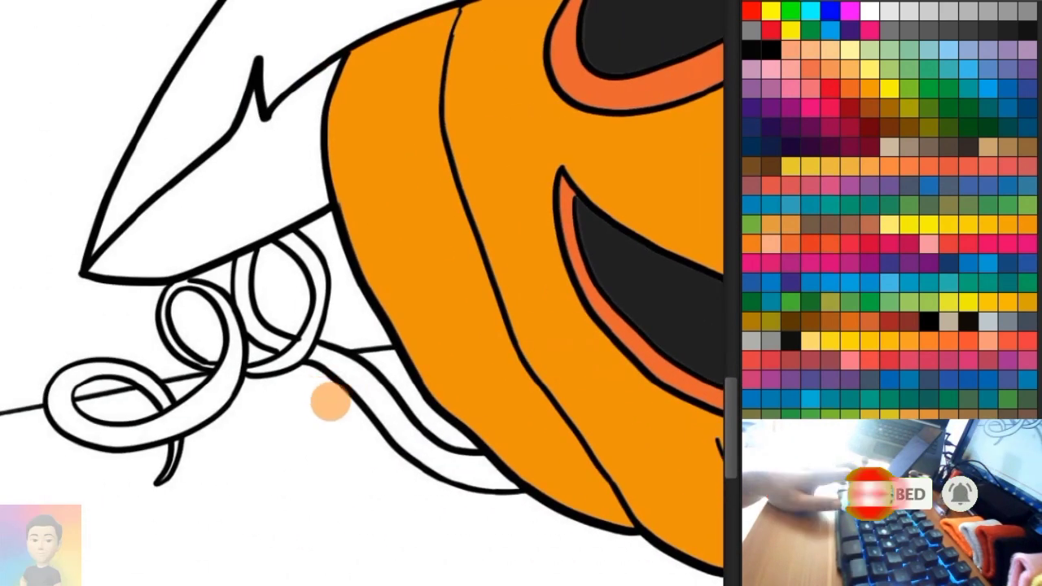
{"action": "left_click", "coordinate": [330, 364]}
{"action": "left_click", "coordinate": [263, 325]}
{"action": "mouse_move", "coordinate": [244, 244]}
{"action": "left_mouse_down"}
{"action": "mouse_move", "coordinate": [279, 233]}
{"action": "mouse_move", "coordinate": [342, 328]}
{"action": "left_mouse_up"}
{"action": "left_click_drag", "start_coordinate": [437, 466], "coordinate": [513, 488]}
{"action": "scroll", "coordinate": [174, 431], "scroll_direction": "up", "scroll_amount": 2}
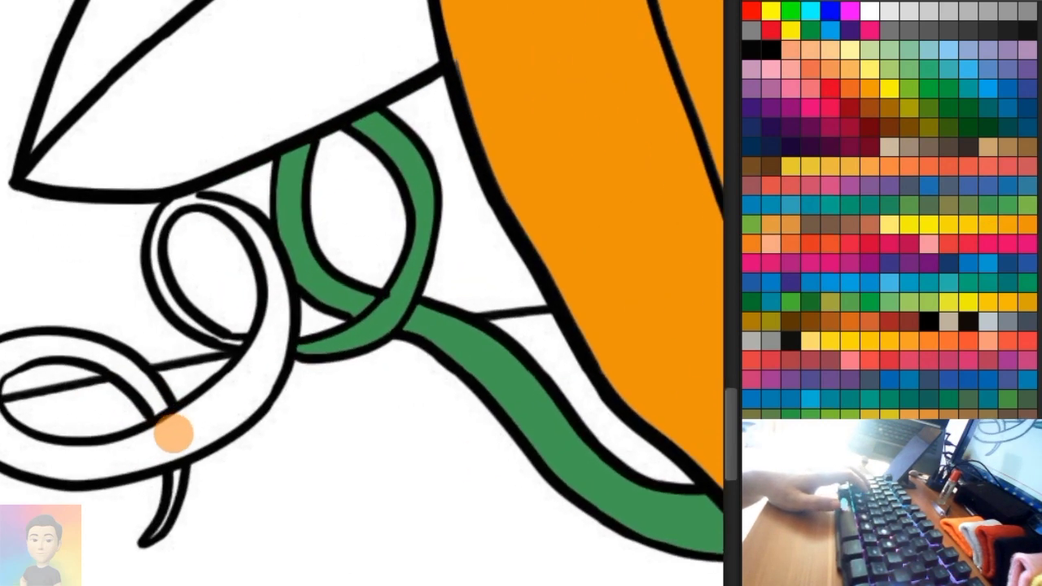
{"action": "scroll", "coordinate": [333, 372], "scroll_direction": "left", "scroll_amount": 3}
{"action": "left_click", "coordinate": [333, 376]}
{"action": "mouse_move", "coordinate": [334, 376]}
{"action": "left_mouse_down"}
{"action": "mouse_move", "coordinate": [204, 314]}
{"action": "mouse_move", "coordinate": [366, 395]}
{"action": "mouse_move", "coordinate": [46, 372]}
{"action": "mouse_move", "coordinate": [305, 350]}
{"action": "left_mouse_up"}
Paint the vine's remaining thin tail green
{"action": "scroll", "coordinate": [305, 350], "scroll_direction": "up", "scroll_amount": 2}
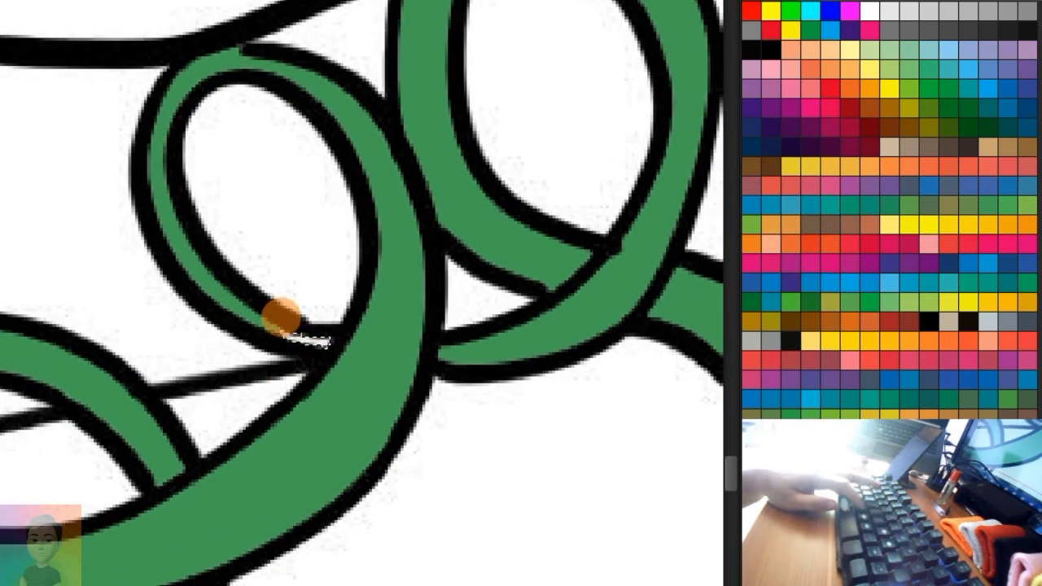
{"action": "scroll", "coordinate": [345, 385], "scroll_direction": "down", "scroll_amount": 2}
{"action": "scroll", "coordinate": [426, 188], "scroll_direction": "up", "scroll_amount": 1}
{"action": "left_click_drag", "start_coordinate": [260, 464], "coordinate": [305, 350]}
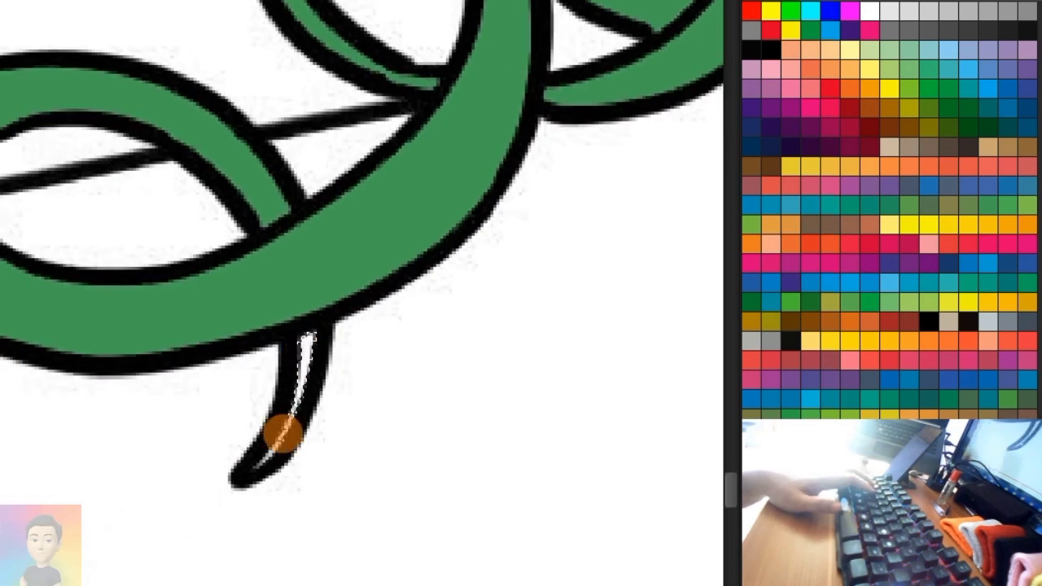
{"action": "scroll", "coordinate": [283, 433], "scroll_direction": "up", "scroll_amount": 1}
{"action": "left_click_drag", "start_coordinate": [267, 458], "coordinate": [225, 466]}
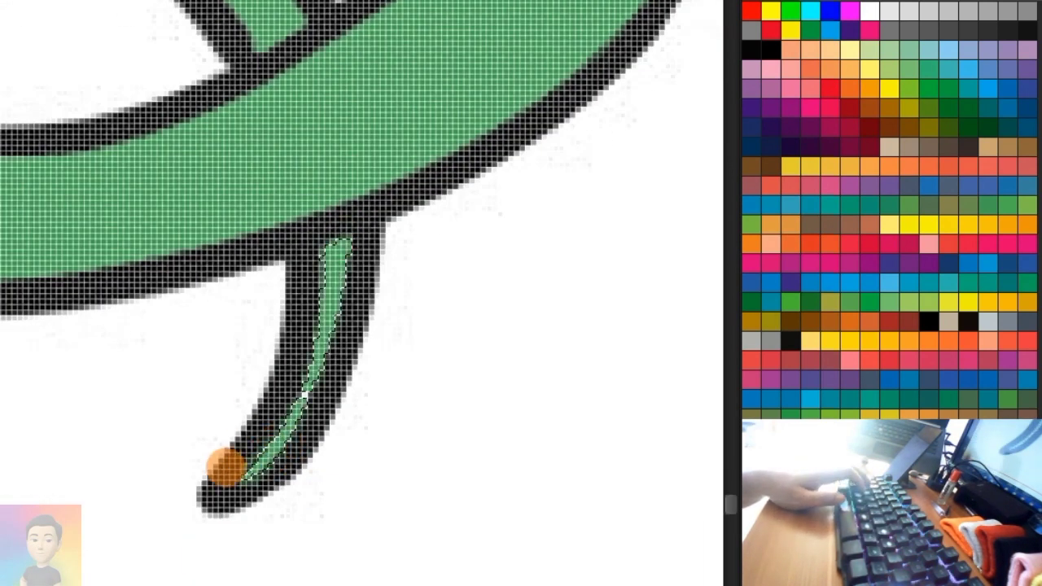
{"action": "scroll", "coordinate": [291, 400], "scroll_direction": "down", "scroll_amount": 3}
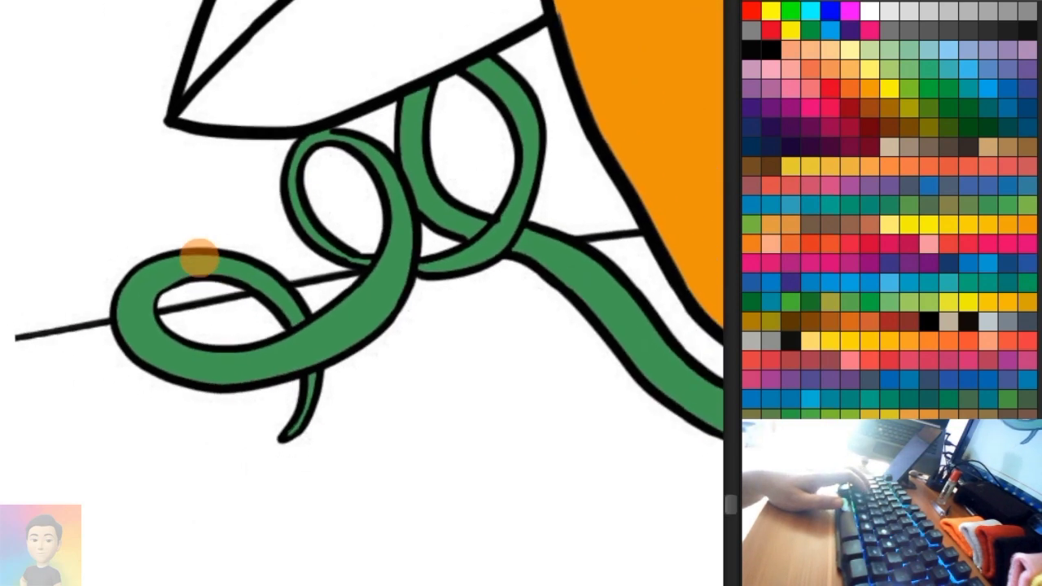
{"action": "scroll", "coordinate": [200, 256], "scroll_direction": "down", "scroll_amount": 2}
{"action": "left_click_drag", "start_coordinate": [230, 316], "coordinate": [158, 444]}
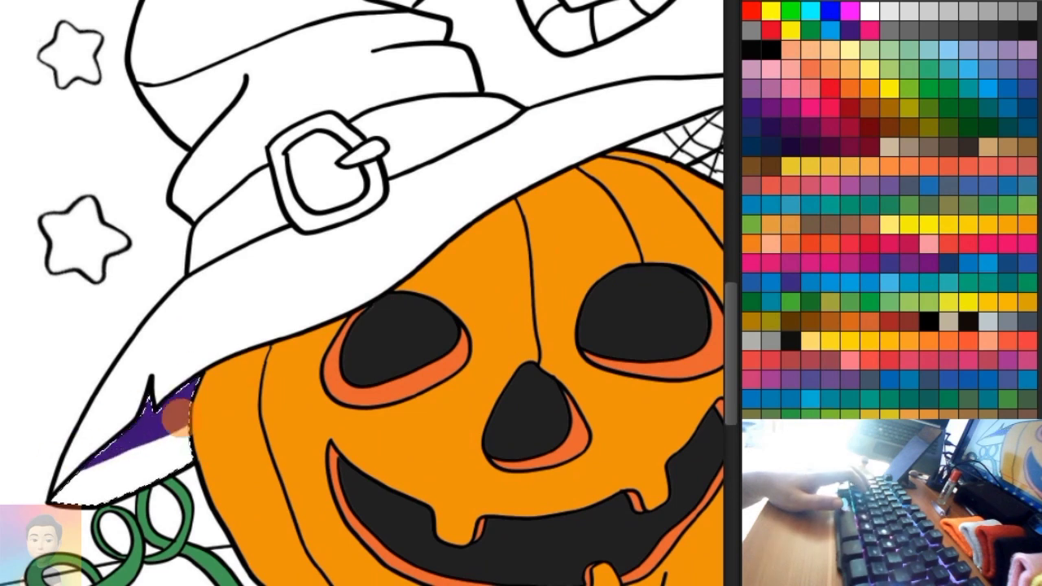
Paint the witch hat's brim purple up to the buckle
{"action": "left_click_drag", "start_coordinate": [175, 415], "coordinate": [151, 474]}
{"action": "left_click", "coordinate": [756, 92]}
{"action": "mouse_move", "coordinate": [218, 274]}
{"action": "left_mouse_down"}
{"action": "mouse_move", "coordinate": [139, 314]}
{"action": "mouse_move", "coordinate": [79, 423]}
{"action": "left_mouse_up"}
{"action": "mouse_move", "coordinate": [269, 340]}
{"action": "left_mouse_down"}
{"action": "mouse_move", "coordinate": [171, 282]}
{"action": "mouse_move", "coordinate": [275, 305]}
{"action": "mouse_move", "coordinate": [496, 193]}
{"action": "mouse_move", "coordinate": [450, 146]}
{"action": "mouse_move", "coordinate": [549, 167]}
{"action": "mouse_move", "coordinate": [569, 144]}
{"action": "left_mouse_up"}
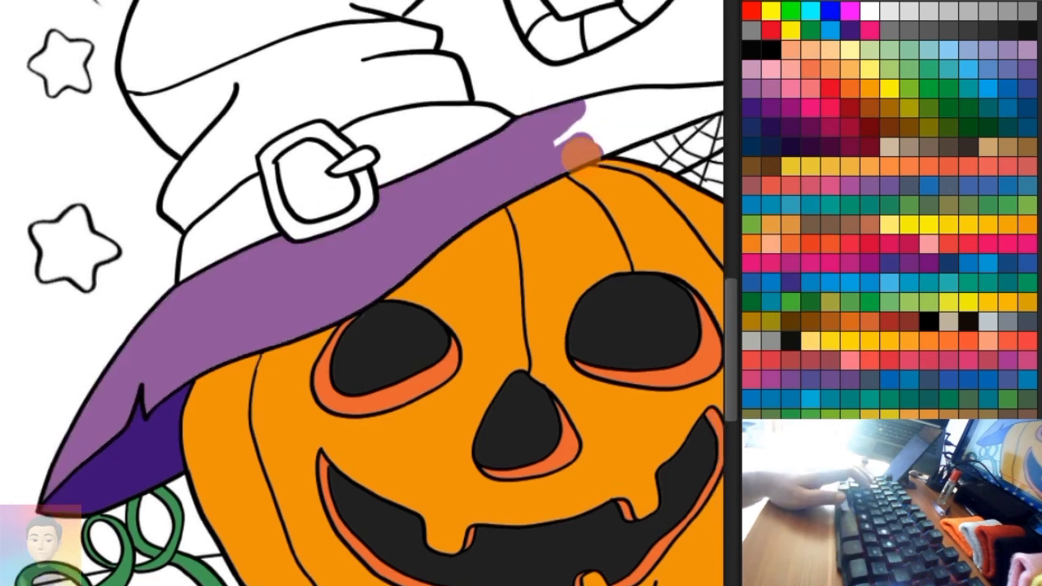
{"action": "left_click_drag", "start_coordinate": [400, 182], "coordinate": [494, 210]}
{"action": "key", "text": "ctrl+d"}
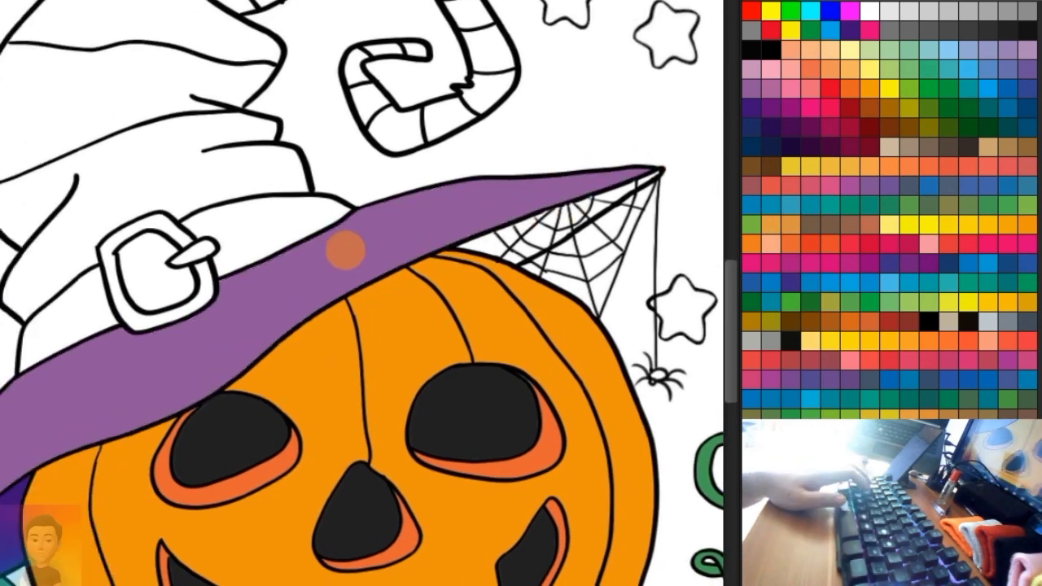
Paint the hat band black and the buckle outline dark purple
{"action": "left_click", "coordinate": [767, 146]}
{"action": "mouse_move", "coordinate": [538, 175]}
{"action": "left_mouse_down"}
{"action": "mouse_move", "coordinate": [495, 163]}
{"action": "mouse_move", "coordinate": [334, 244]}
{"action": "left_mouse_up"}
{"action": "left_click_drag", "start_coordinate": [187, 305], "coordinate": [268, 273]}
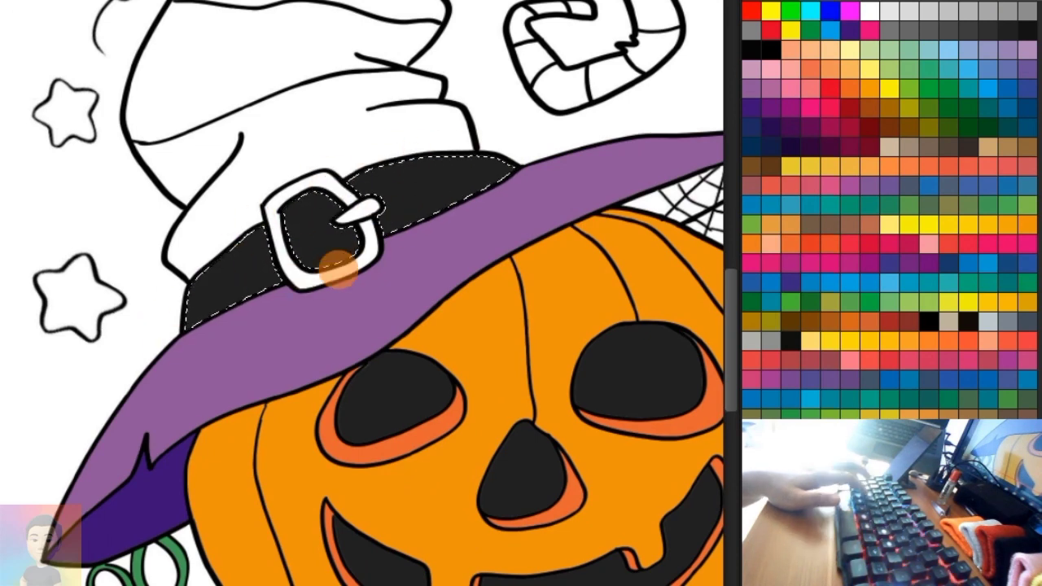
{"action": "scroll", "coordinate": [342, 263], "scroll_direction": "up", "scroll_amount": 2}
{"action": "left_click", "coordinate": [757, 105]}
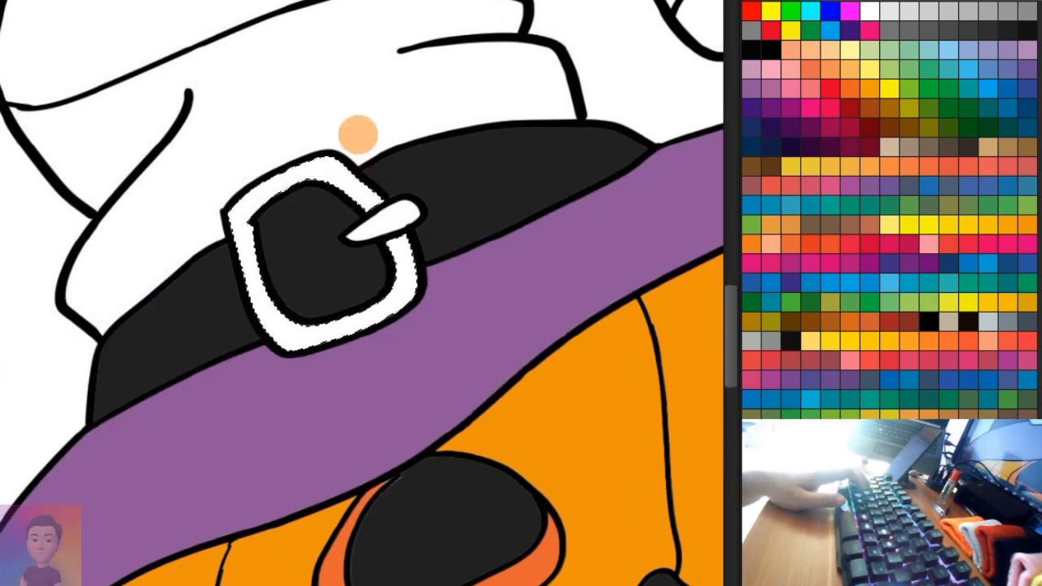
{"action": "mouse_move", "coordinate": [356, 130]}
{"action": "left_mouse_down"}
{"action": "mouse_move", "coordinate": [214, 288]}
{"action": "mouse_move", "coordinate": [302, 349]}
{"action": "mouse_move", "coordinate": [417, 212]}
{"action": "mouse_move", "coordinate": [360, 234]}
{"action": "left_mouse_up"}
Fill the witch hat's lower part, white strip and crown top with purple
{"action": "scroll", "coordinate": [458, 302], "scroll_direction": "down", "scroll_amount": 2}
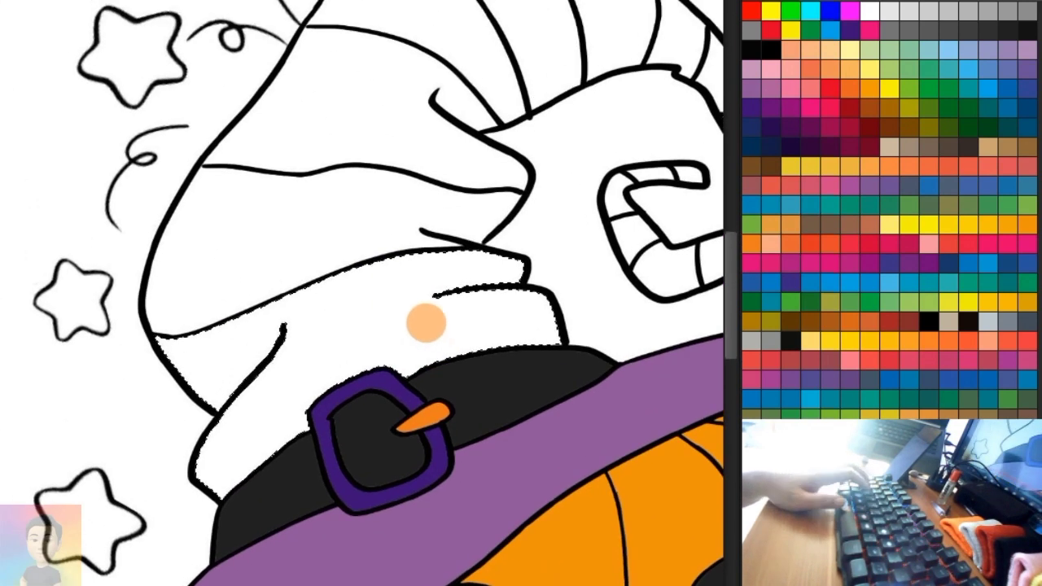
{"action": "scroll", "coordinate": [426, 318], "scroll_direction": "up", "scroll_amount": 2}
{"action": "mouse_move", "coordinate": [530, 232]}
{"action": "left_mouse_down"}
{"action": "mouse_move", "coordinate": [516, 242]}
{"action": "mouse_move", "coordinate": [547, 373]}
{"action": "mouse_move", "coordinate": [403, 298]}
{"action": "mouse_move", "coordinate": [285, 298]}
{"action": "mouse_move", "coordinate": [198, 383]}
{"action": "mouse_move", "coordinate": [400, 309]}
{"action": "mouse_move", "coordinate": [310, 436]}
{"action": "left_mouse_up"}
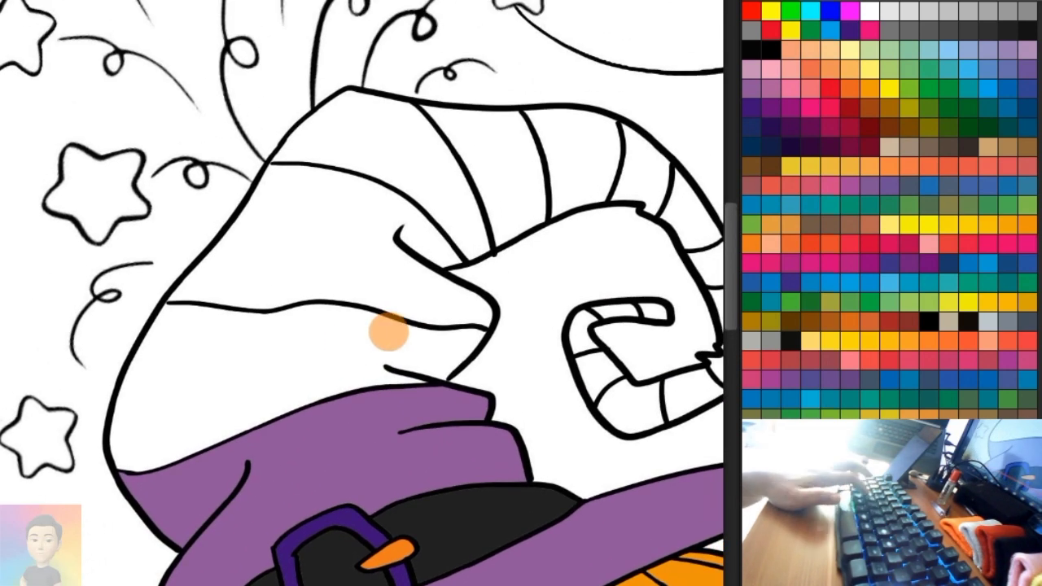
{"action": "mouse_move", "coordinate": [386, 332]}
{"action": "left_mouse_down"}
{"action": "mouse_move", "coordinate": [155, 332]}
{"action": "mouse_move", "coordinate": [159, 358]}
{"action": "mouse_move", "coordinate": [454, 318]}
{"action": "mouse_move", "coordinate": [295, 426]}
{"action": "mouse_move", "coordinate": [267, 358]}
{"action": "mouse_move", "coordinate": [167, 414]}
{"action": "left_mouse_up"}
{"action": "mouse_move", "coordinate": [365, 272]}
{"action": "left_mouse_down"}
{"action": "mouse_move", "coordinate": [304, 319]}
{"action": "mouse_move", "coordinate": [202, 304]}
{"action": "mouse_move", "coordinate": [209, 271]}
{"action": "mouse_move", "coordinate": [244, 333]}
{"action": "mouse_move", "coordinate": [372, 367]}
{"action": "mouse_move", "coordinate": [314, 318]}
{"action": "mouse_move", "coordinate": [200, 306]}
{"action": "left_mouse_up"}
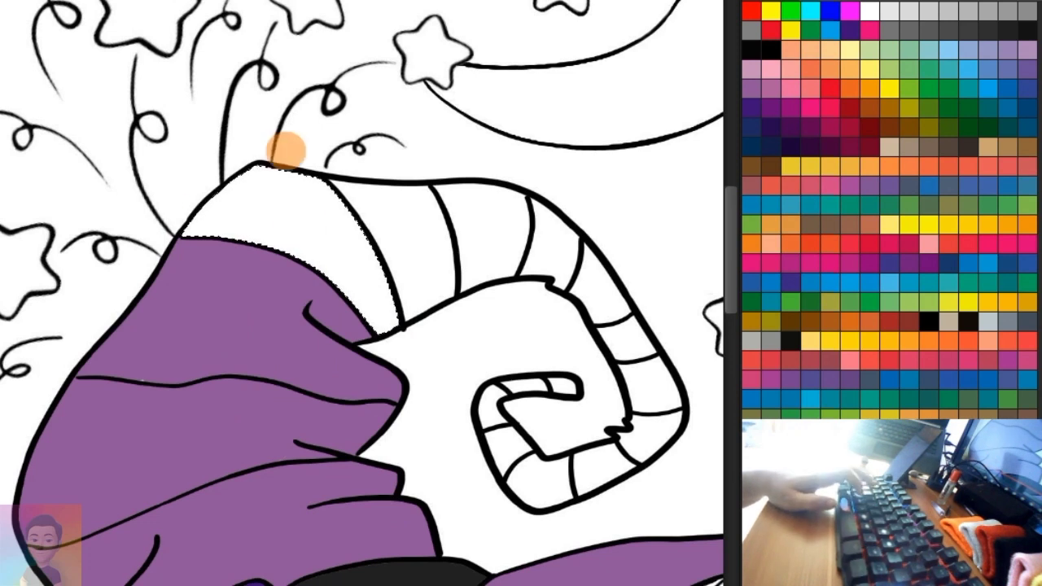
{"action": "mouse_move", "coordinate": [286, 148]}
{"action": "left_mouse_down"}
{"action": "mouse_move", "coordinate": [342, 191]}
{"action": "mouse_move", "coordinate": [335, 324]}
{"action": "left_mouse_up"}
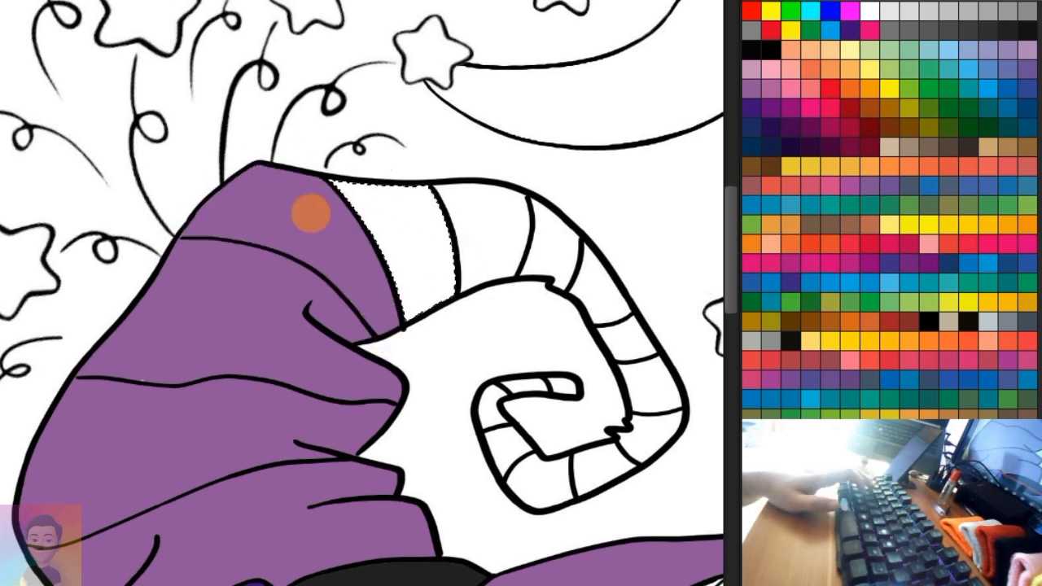
Paint each band segment of the hat's curled tip purple
{"action": "mouse_move", "coordinate": [311, 213]}
{"action": "left_mouse_down"}
{"action": "mouse_move", "coordinate": [353, 269]}
{"action": "mouse_move", "coordinate": [522, 284]}
{"action": "left_mouse_up"}
{"action": "left_click_drag", "start_coordinate": [423, 210], "coordinate": [435, 286]}
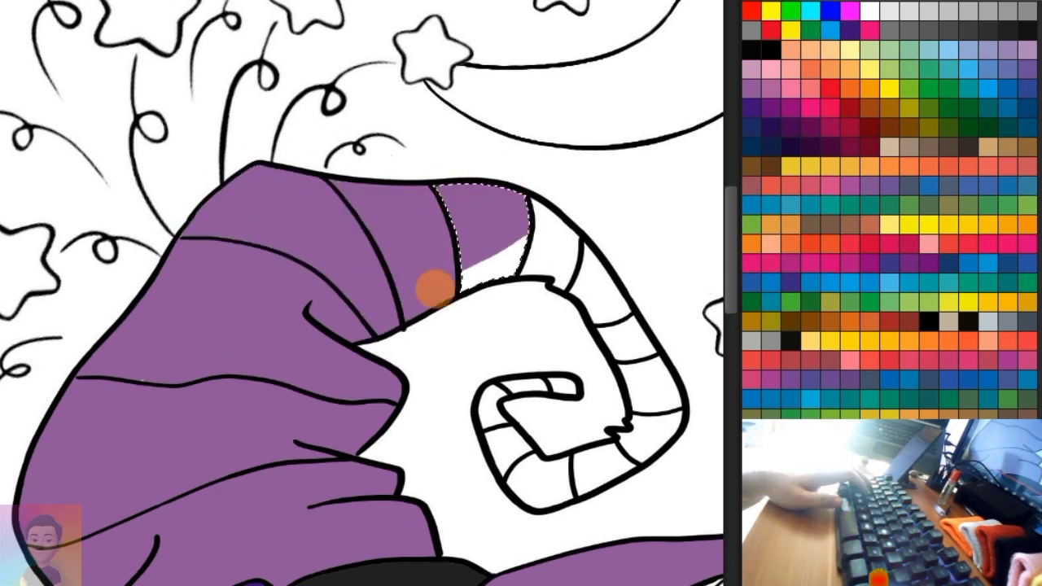
{"action": "mouse_move", "coordinate": [565, 185]}
{"action": "left_mouse_down"}
{"action": "mouse_move", "coordinate": [587, 316]}
{"action": "mouse_move", "coordinate": [651, 366]}
{"action": "left_mouse_up"}
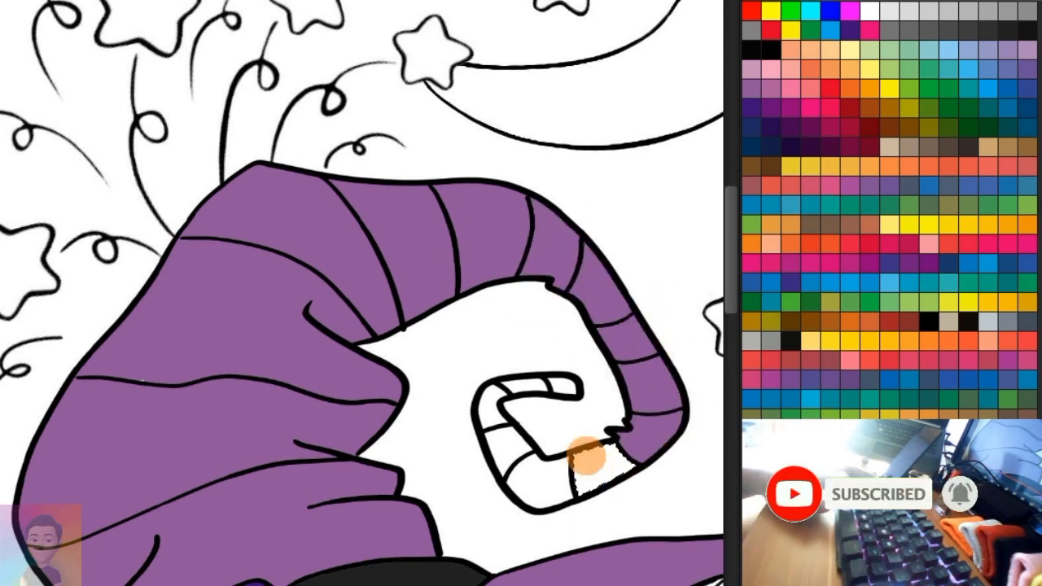
{"action": "left_click_drag", "start_coordinate": [584, 454], "coordinate": [640, 458]}
{"action": "left_click_drag", "start_coordinate": [526, 435], "coordinate": [580, 494]}
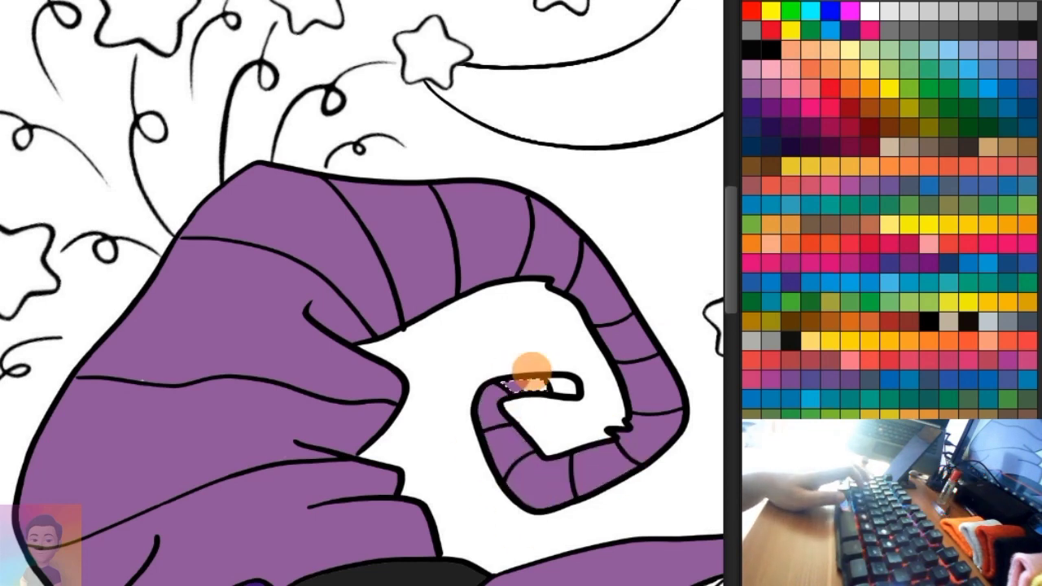
{"action": "scroll", "coordinate": [579, 395], "scroll_direction": "down", "scroll_amount": 3}
Select the crescent moon and brush it yellow
{"action": "scroll", "coordinate": [445, 399], "scroll_direction": "down", "scroll_amount": 2}
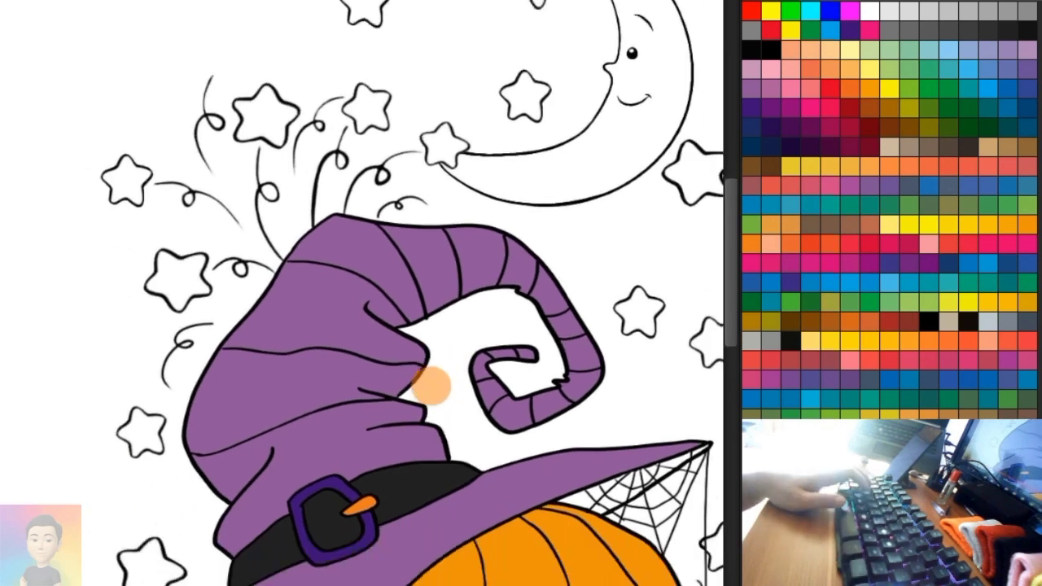
{"action": "scroll", "coordinate": [432, 380], "scroll_direction": "down", "scroll_amount": 2}
{"action": "scroll", "coordinate": [366, 274], "scroll_direction": "up", "scroll_amount": 3}
{"action": "scroll", "coordinate": [565, 245], "scroll_direction": "up", "scroll_amount": 2}
{"action": "scroll", "coordinate": [565, 325], "scroll_direction": "up", "scroll_amount": 2}
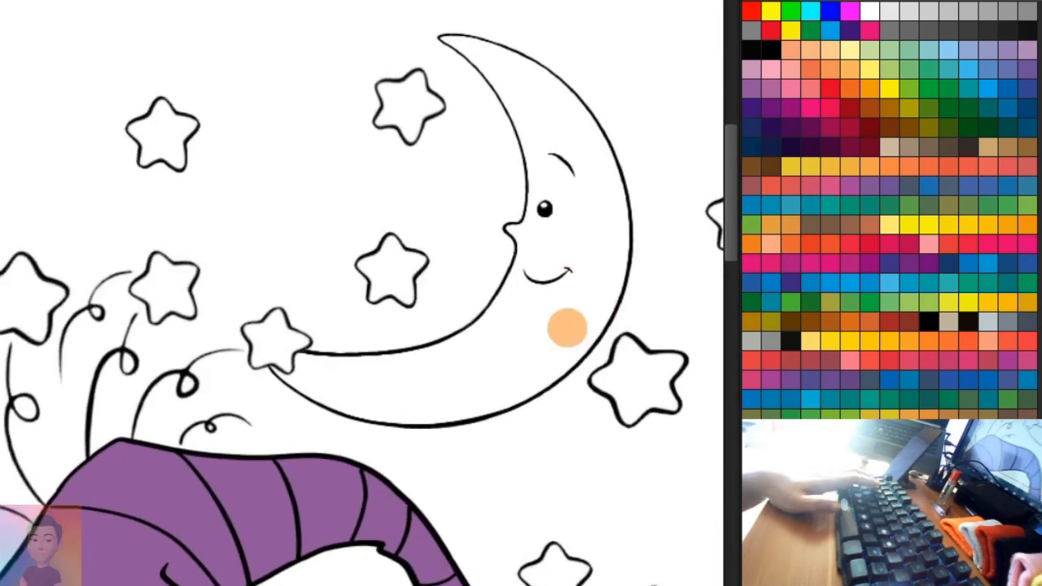
{"action": "left_click", "coordinate": [564, 326]}
{"action": "left_click", "coordinate": [794, 167]}
{"action": "mouse_move", "coordinate": [414, 51]}
{"action": "left_mouse_down"}
{"action": "mouse_move", "coordinate": [547, 98]}
{"action": "mouse_move", "coordinate": [659, 212]}
{"action": "mouse_move", "coordinate": [521, 230]}
{"action": "mouse_move", "coordinate": [559, 252]}
{"action": "mouse_move", "coordinate": [624, 344]}
{"action": "mouse_move", "coordinate": [514, 331]}
{"action": "mouse_move", "coordinate": [325, 356]}
{"action": "mouse_move", "coordinate": [490, 412]}
{"action": "left_mouse_up"}
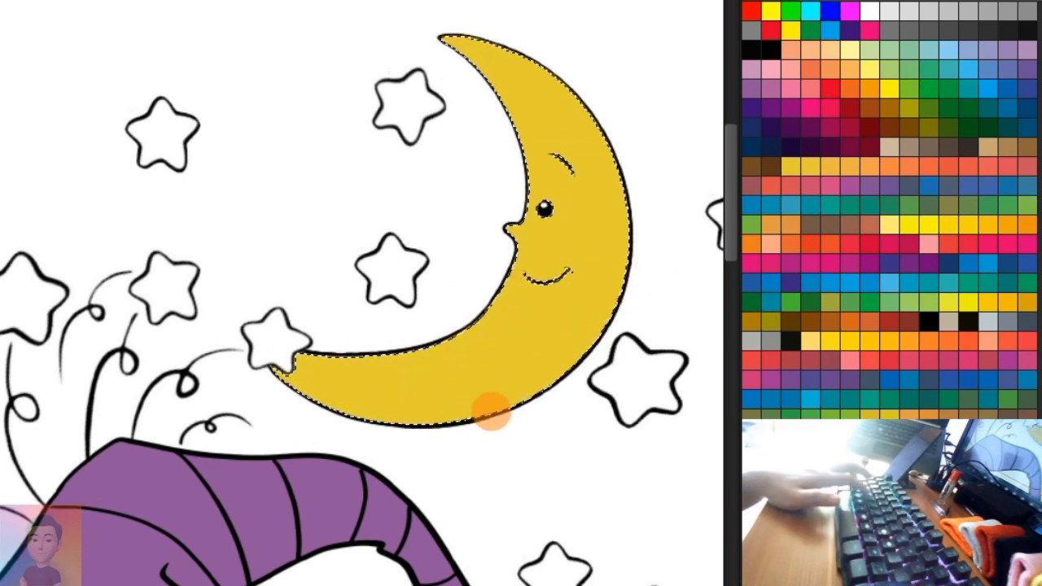
Paint the star right of the moon pink
{"action": "left_click", "coordinate": [639, 379]}
{"action": "left_click_drag", "start_coordinate": [637, 300], "coordinate": [706, 350]}
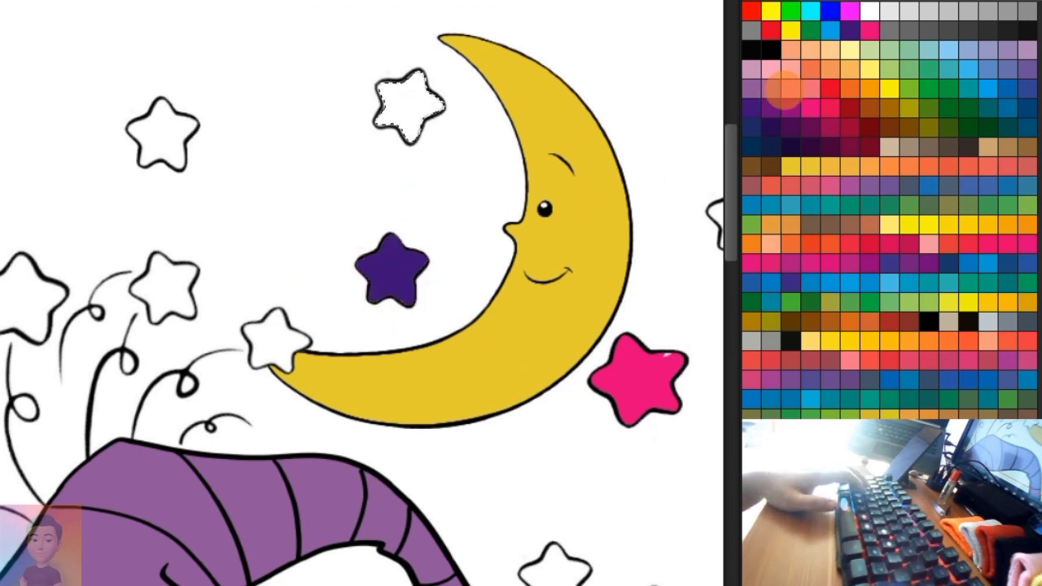
{"action": "scroll", "coordinate": [537, 277], "scroll_direction": "right", "scroll_amount": 3}
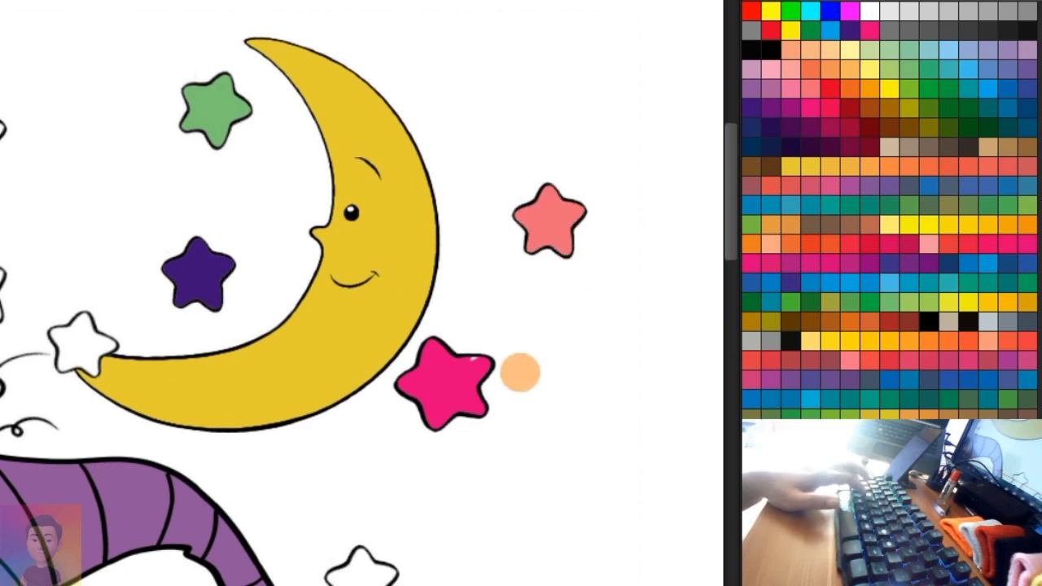
{"action": "scroll", "coordinate": [520, 372], "scroll_direction": "up", "scroll_amount": 3}
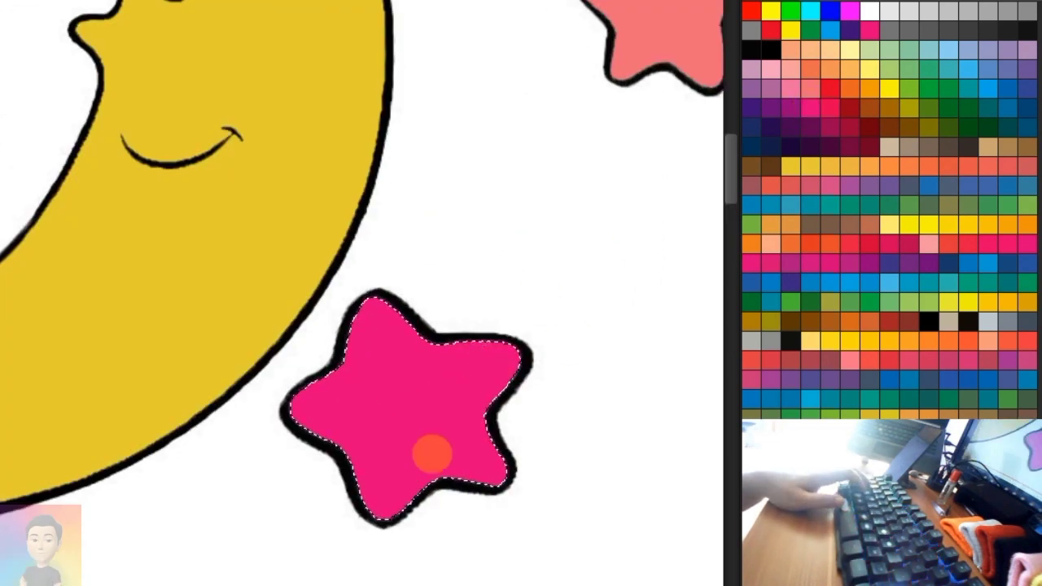
{"action": "scroll", "coordinate": [481, 337], "scroll_direction": "down", "scroll_amount": 3}
{"action": "scroll", "coordinate": [529, 309], "scroll_direction": "left", "scroll_amount": 3}
{"action": "scroll", "coordinate": [382, 377], "scroll_direction": "up", "scroll_amount": 2}
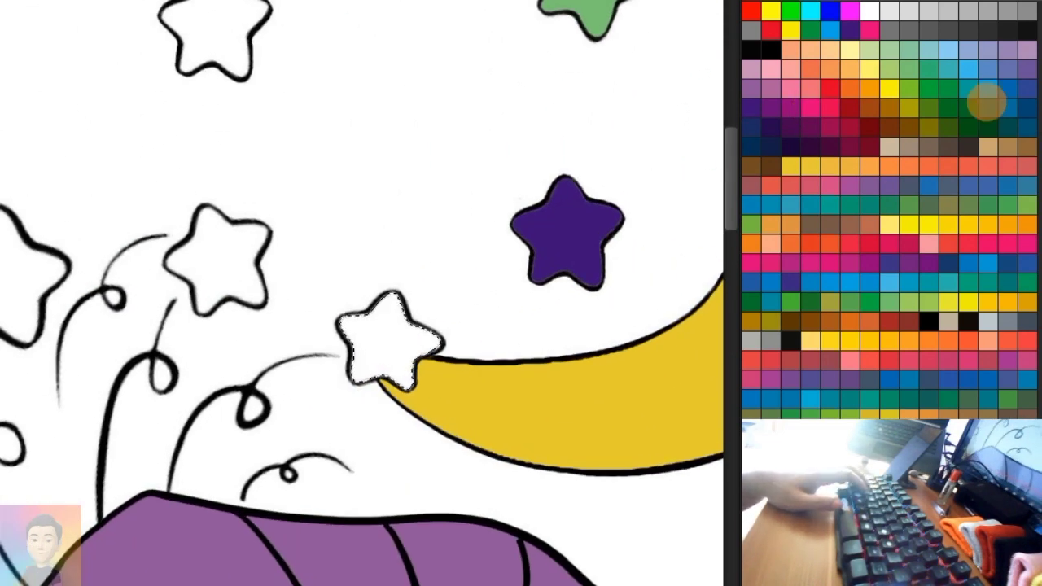
Fill the remaining moon-side stars blue, pink, yellow and teal
{"action": "left_click", "coordinate": [436, 338]}
{"action": "scroll", "coordinate": [320, 307], "scroll_direction": "left", "scroll_amount": 5}
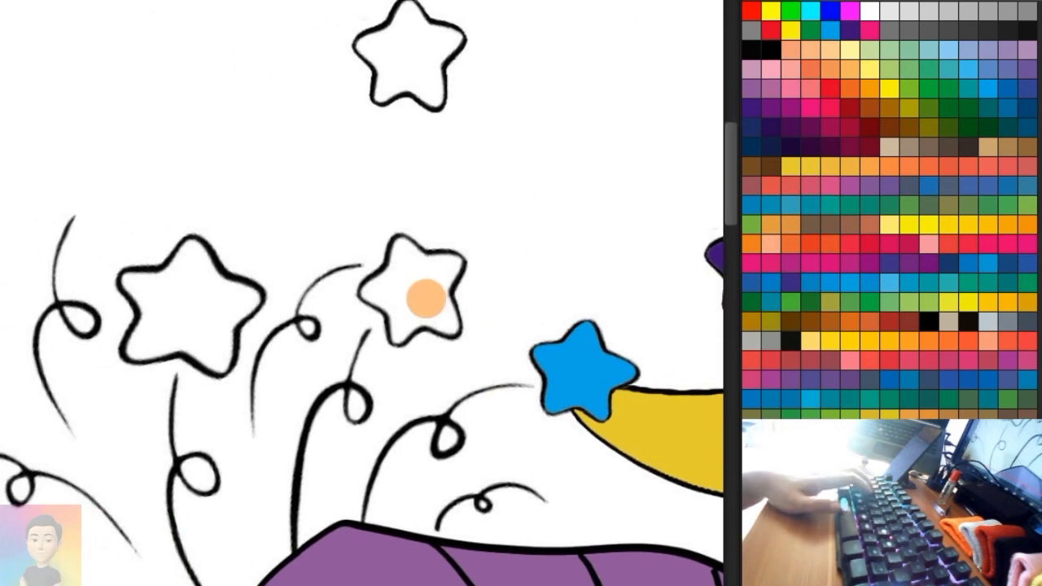
{"action": "left_click", "coordinate": [395, 310]}
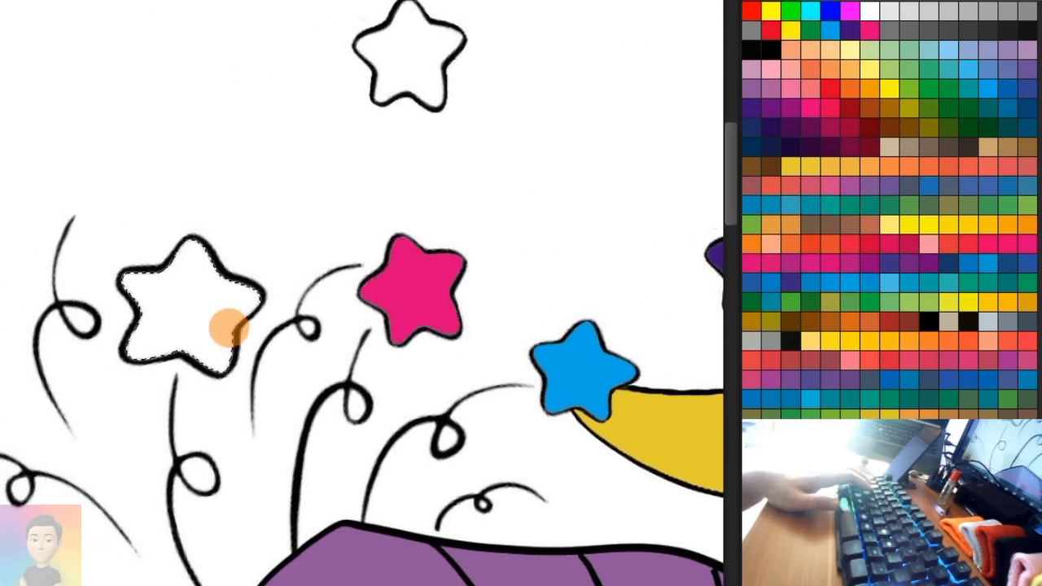
{"action": "left_click", "coordinate": [948, 224]}
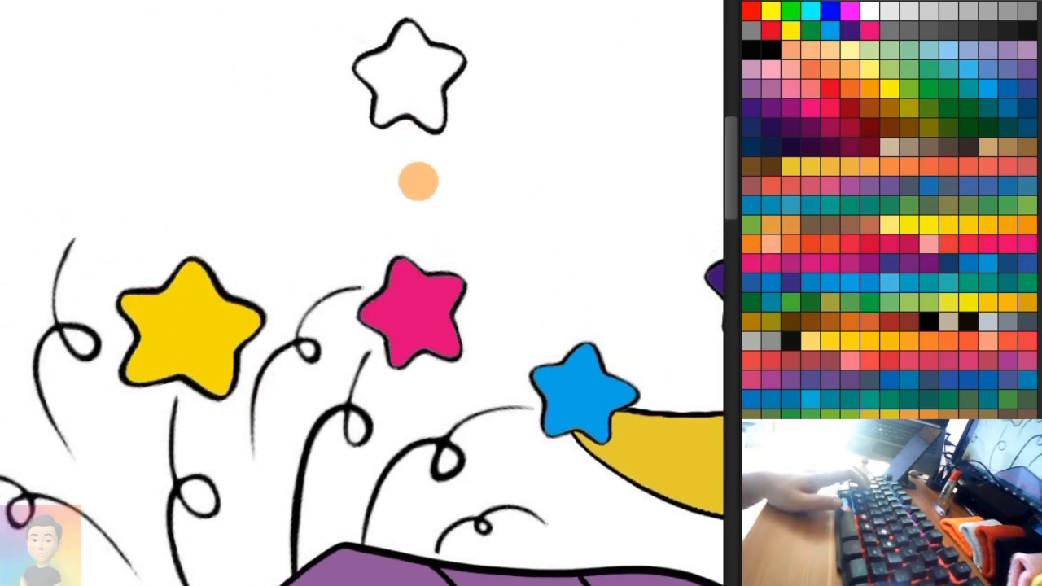
{"action": "scroll", "coordinate": [418, 179], "scroll_direction": "up", "scroll_amount": 4}
{"action": "left_click", "coordinate": [868, 204]}
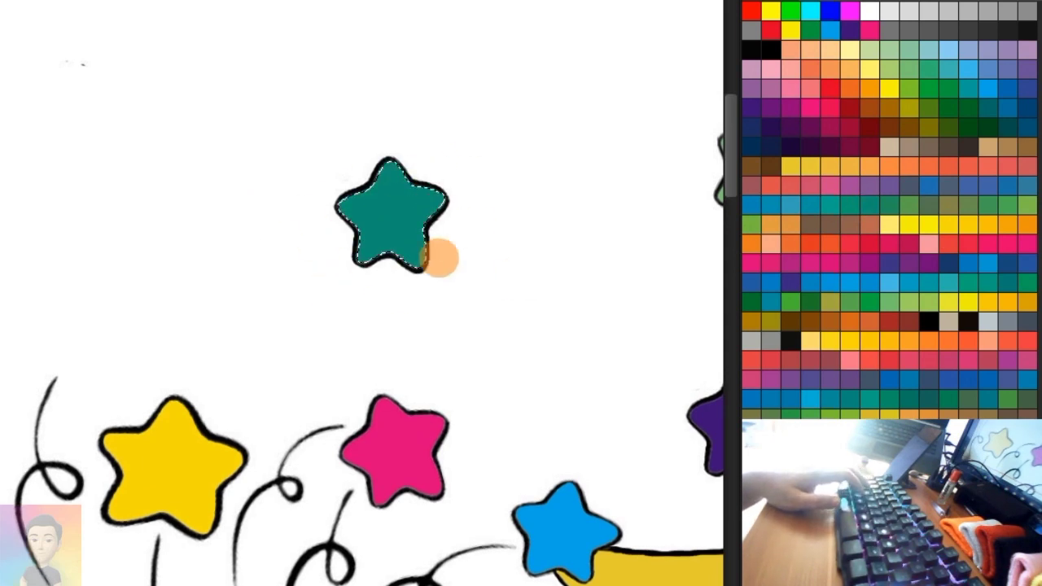
Paint the star beside the hat orange and the star below it green
{"action": "scroll", "coordinate": [392, 304], "scroll_direction": "down", "scroll_amount": 2}
{"action": "scroll", "coordinate": [388, 260], "scroll_direction": "down", "scroll_amount": 4}
{"action": "scroll", "coordinate": [342, 177], "scroll_direction": "down", "scroll_amount": 4}
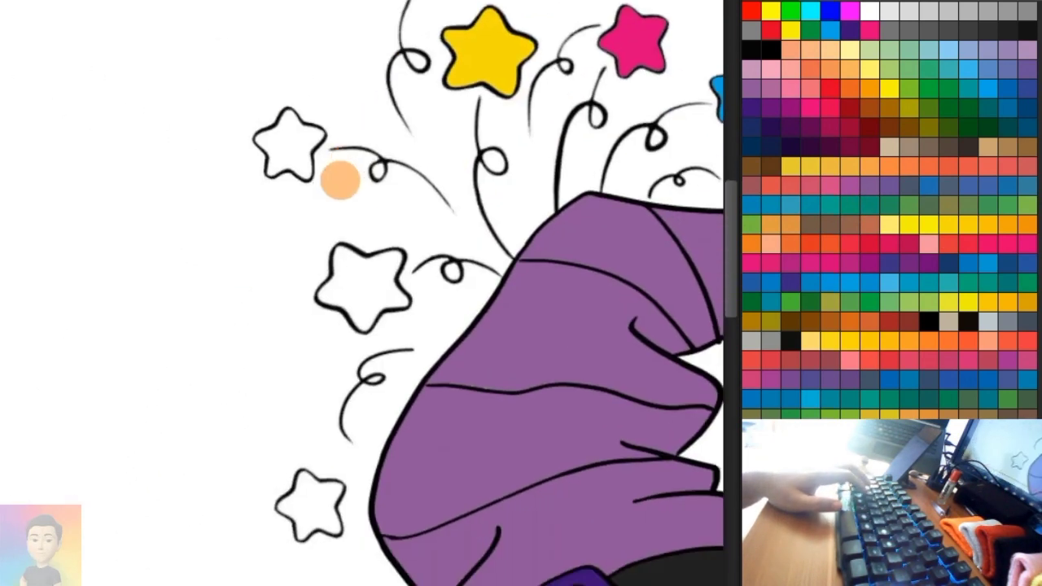
{"action": "scroll", "coordinate": [280, 145], "scroll_direction": "up", "scroll_amount": 3}
{"action": "left_click_drag", "start_coordinate": [293, 79], "coordinate": [302, 185]}
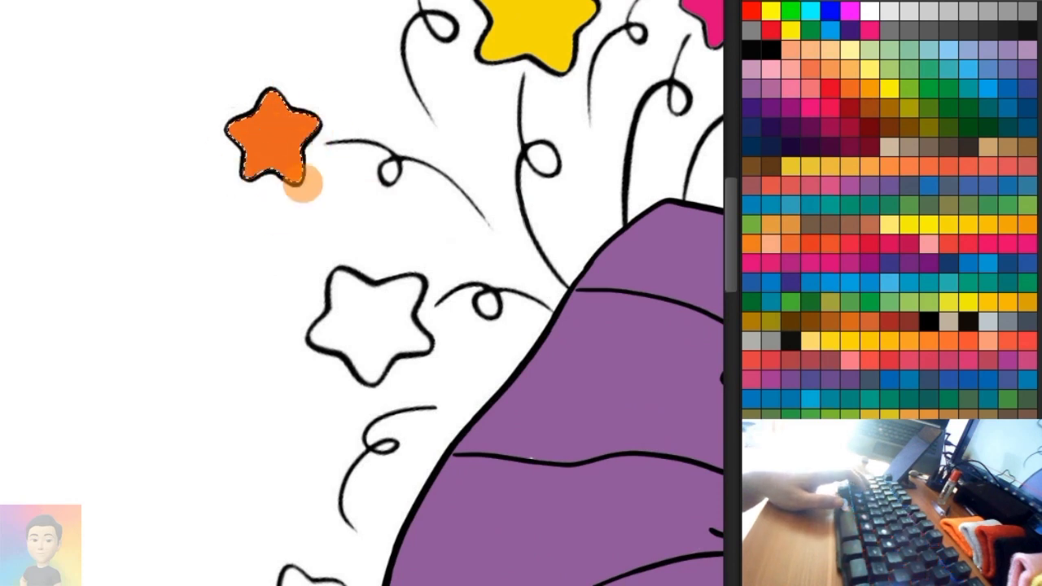
{"action": "left_click", "coordinate": [906, 112]}
{"action": "left_click_drag", "start_coordinate": [358, 277], "coordinate": [410, 366]}
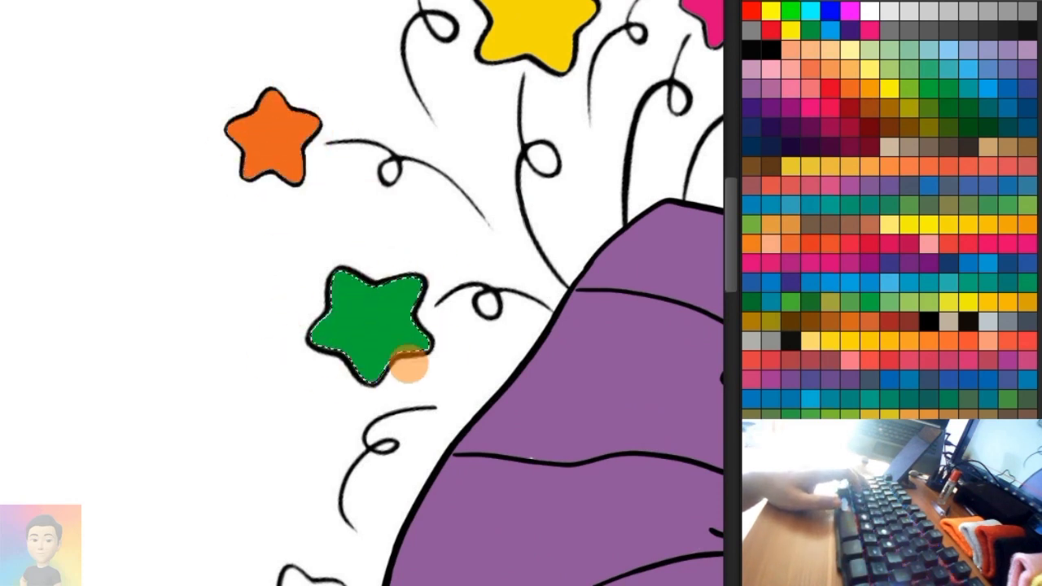
Colour the next star dark red and the white star below it yellow
{"action": "scroll", "coordinate": [445, 330], "scroll_direction": "down", "scroll_amount": 1}
{"action": "scroll", "coordinate": [419, 146], "scroll_direction": "down", "scroll_amount": 4}
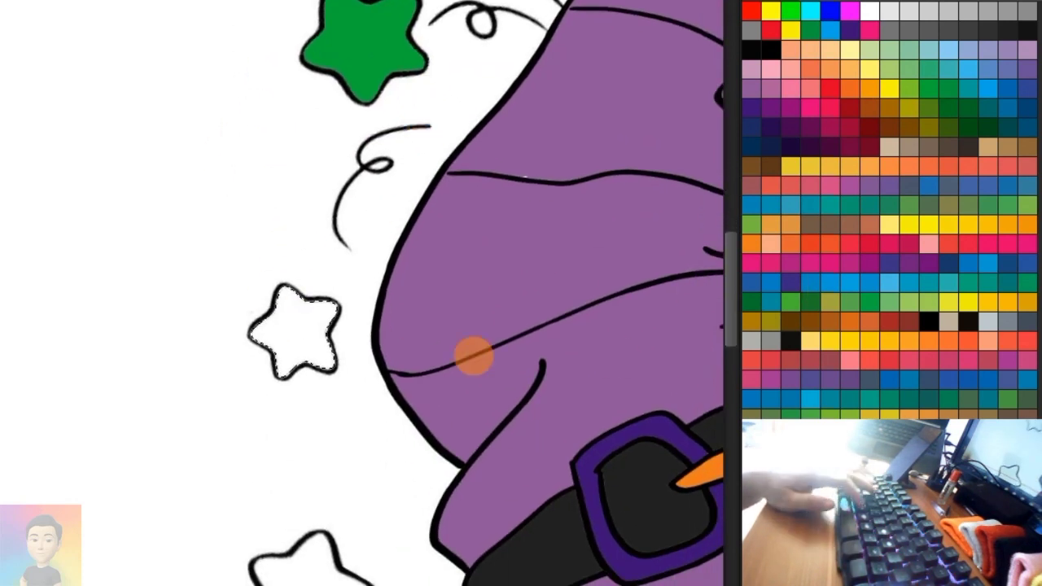
{"action": "left_click_drag", "start_coordinate": [322, 305], "coordinate": [287, 337]}
{"action": "scroll", "coordinate": [305, 398], "scroll_direction": "down", "scroll_amount": 5}
{"action": "scroll", "coordinate": [277, 269], "scroll_direction": "down", "scroll_amount": 1}
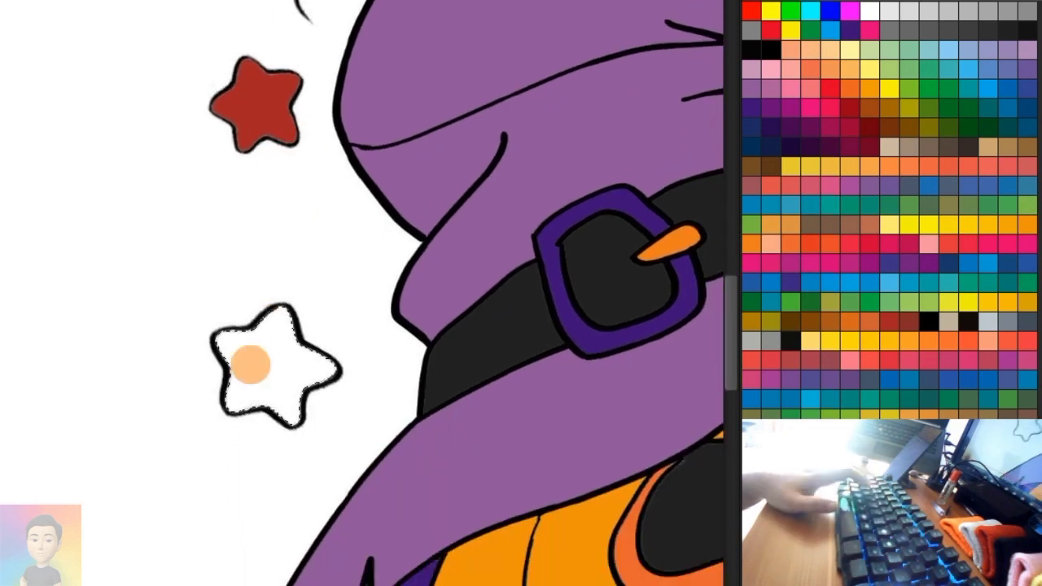
{"action": "scroll", "coordinate": [894, 199], "scroll_direction": "down", "scroll_amount": 5}
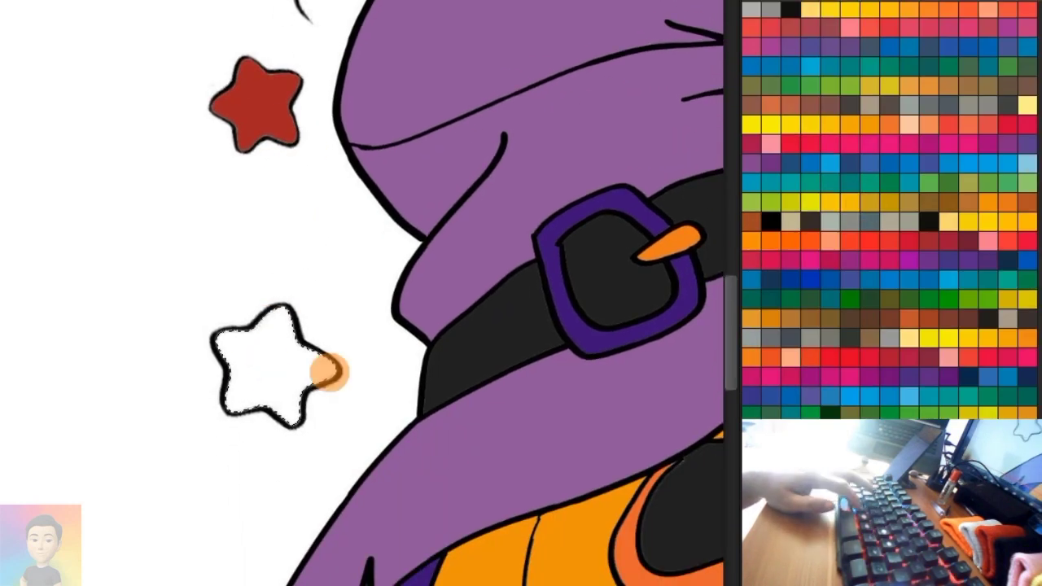
{"action": "mouse_move", "coordinate": [328, 371]}
{"action": "left_mouse_down"}
{"action": "mouse_move", "coordinate": [302, 349]}
{"action": "mouse_move", "coordinate": [302, 407]}
{"action": "left_mouse_up"}
Paint the stars by the hat curl blue and purple, and the web-hanging star orange
{"action": "scroll", "coordinate": [244, 383], "scroll_direction": "down", "scroll_amount": 3}
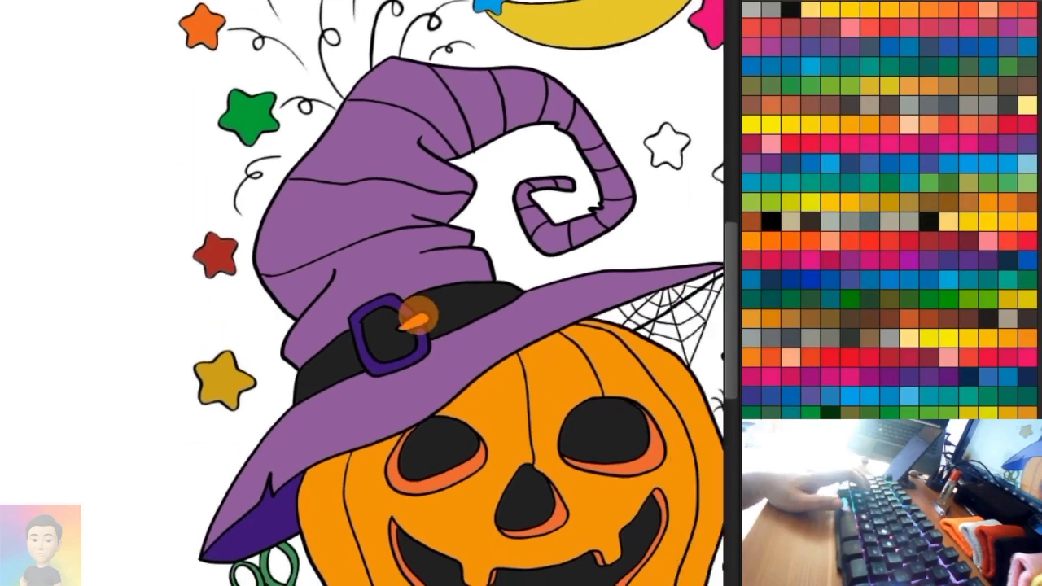
{"action": "scroll", "coordinate": [411, 310], "scroll_direction": "right", "scroll_amount": 5}
{"action": "scroll", "coordinate": [456, 277], "scroll_direction": "up", "scroll_amount": 5}
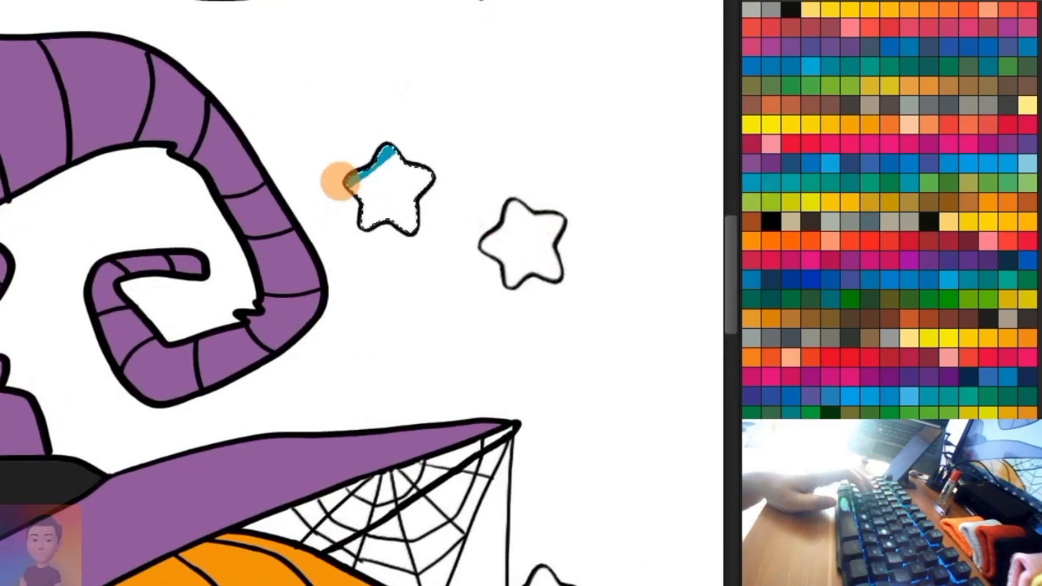
{"action": "left_click_drag", "start_coordinate": [337, 181], "coordinate": [439, 212]}
{"action": "left_click_drag", "start_coordinate": [546, 215], "coordinate": [497, 281]}
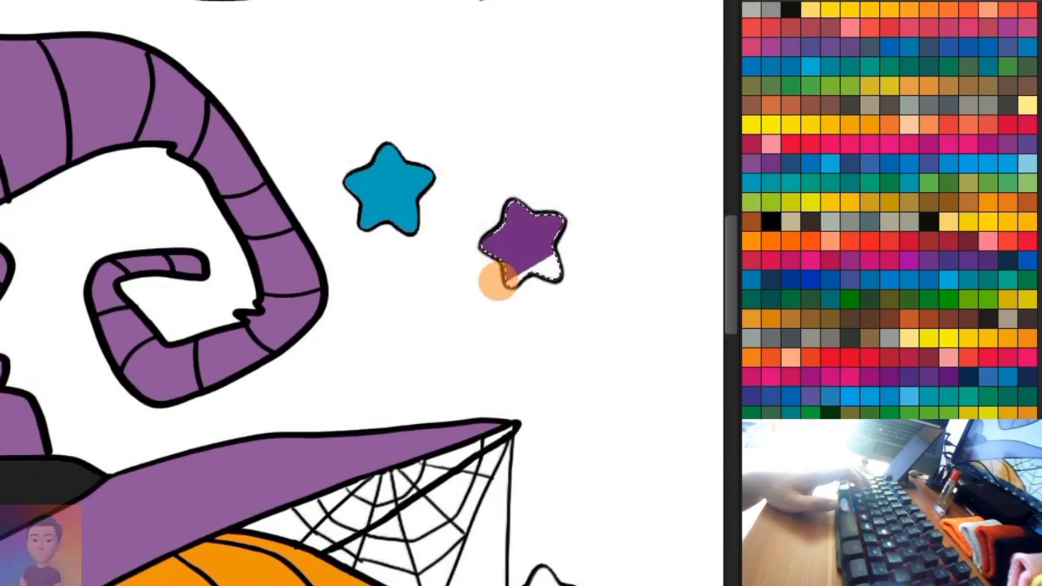
{"action": "scroll", "coordinate": [488, 305], "scroll_direction": "down", "scroll_amount": 3}
{"action": "scroll", "coordinate": [468, 326], "scroll_direction": "down", "scroll_amount": 2}
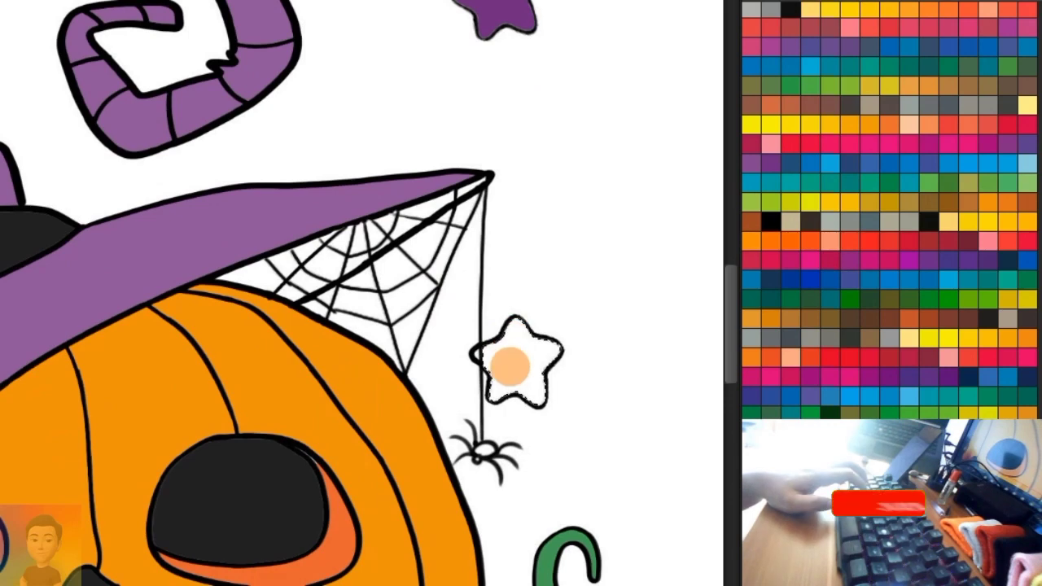
{"action": "scroll", "coordinate": [510, 366], "scroll_direction": "up", "scroll_amount": 3}
{"action": "mouse_move", "coordinate": [521, 317]}
{"action": "left_mouse_down"}
{"action": "mouse_move", "coordinate": [454, 344]}
{"action": "mouse_move", "coordinate": [589, 413]}
{"action": "left_mouse_up"}
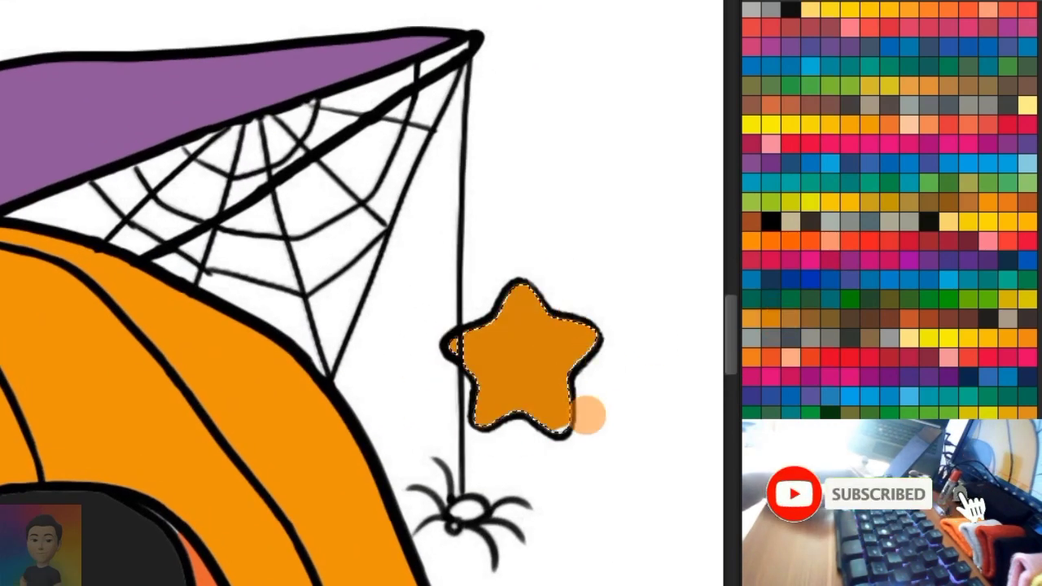
{"action": "left_click", "coordinate": [470, 508]}
{"action": "scroll", "coordinate": [889, 211], "scroll_direction": "up", "scroll_amount": 5}
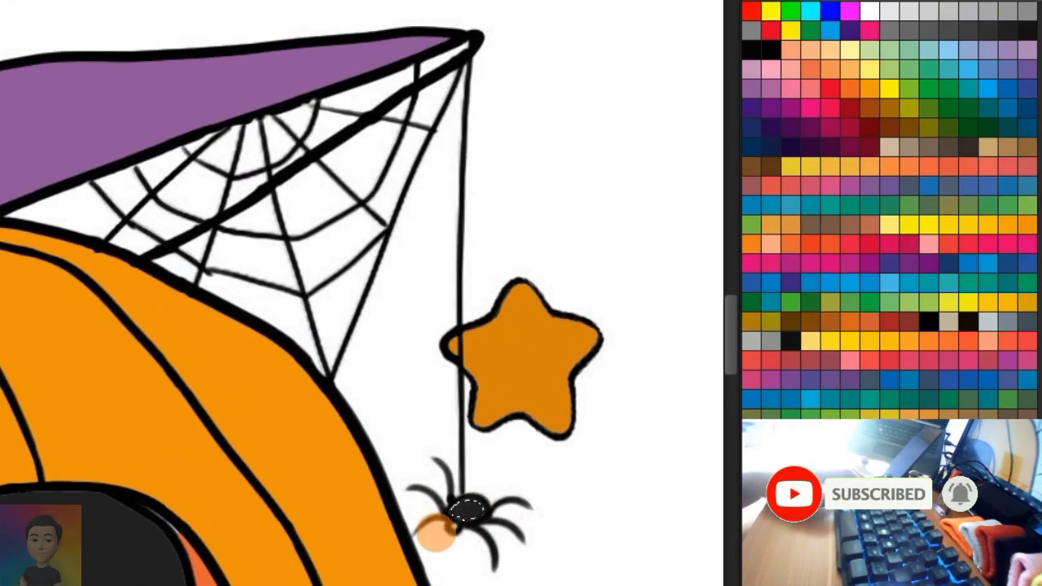
Touch up the top web strands and fill the wedge between brim and web dark purple
{"action": "scroll", "coordinate": [278, 128], "scroll_direction": "up", "scroll_amount": 3}
{"action": "mouse_move", "coordinate": [598, 88]}
{"action": "left_mouse_down"}
{"action": "mouse_move", "coordinate": [421, 162]}
{"action": "mouse_move", "coordinate": [395, 226]}
{"action": "left_mouse_up"}
{"action": "left_click_drag", "start_coordinate": [421, 153], "coordinate": [359, 254]}
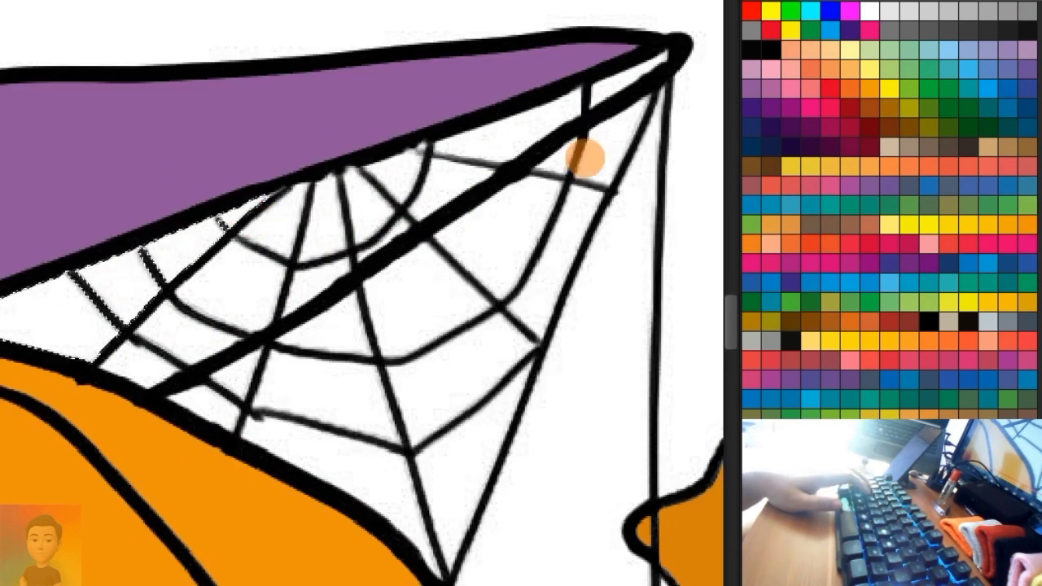
{"action": "left_click", "coordinate": [244, 213]}
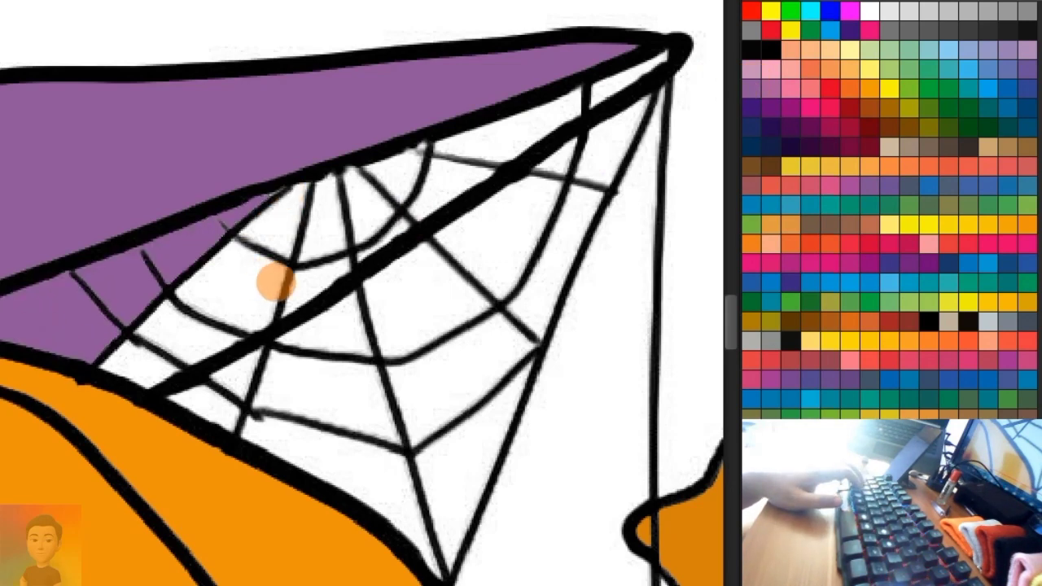
{"action": "left_click", "coordinate": [744, 103]}
{"action": "left_click_drag", "start_coordinate": [41, 275], "coordinate": [225, 270]}
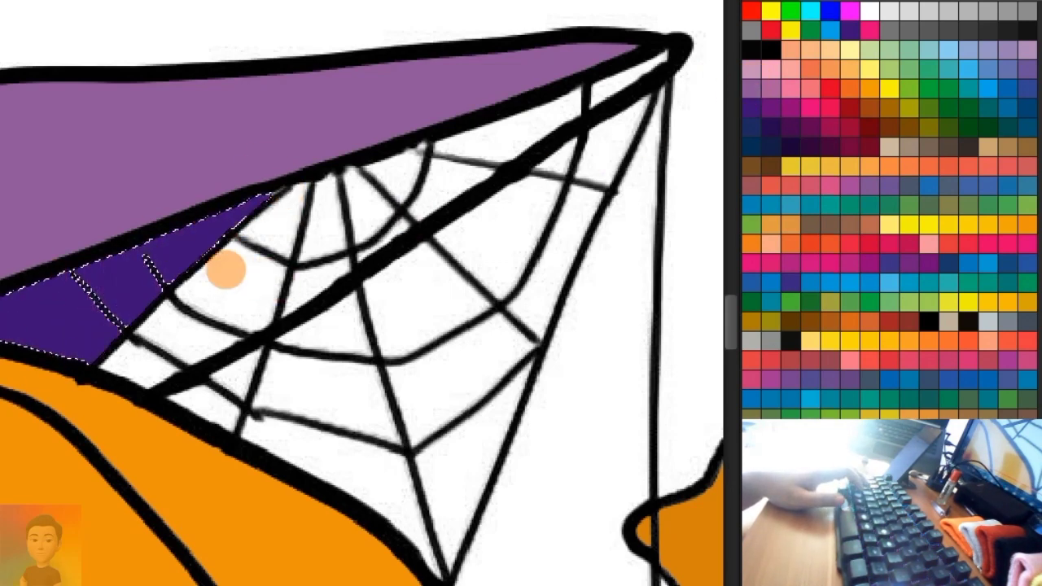
{"action": "scroll", "coordinate": [364, 265], "scroll_direction": "left", "scroll_amount": 3}
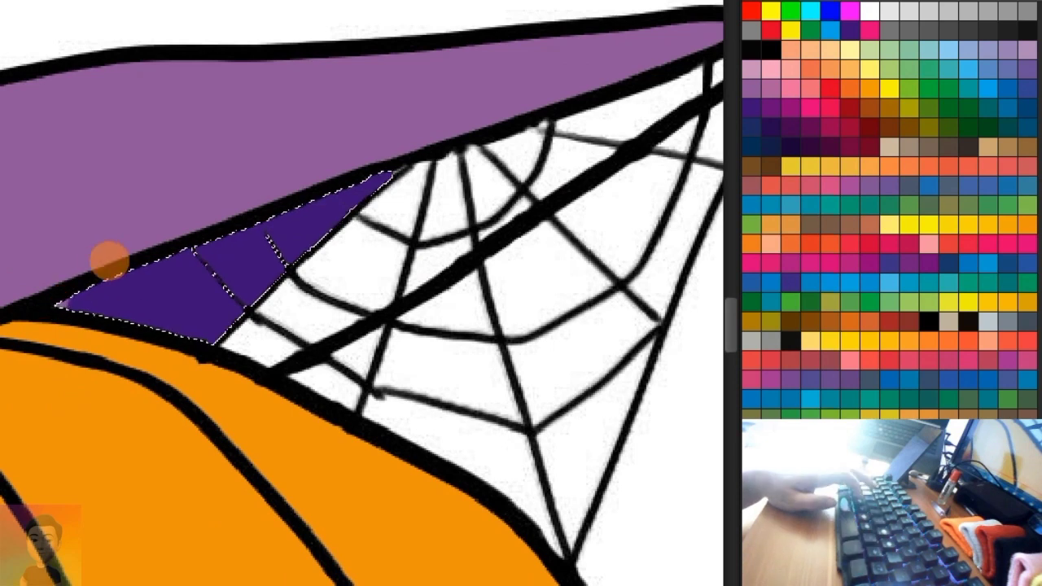
{"action": "key", "text": "ctrl+d"}
Fill the web cells under the brim, up to the hat tip, dark purple
{"action": "mouse_move", "coordinate": [321, 297]}
{"action": "left_mouse_down"}
{"action": "mouse_move", "coordinate": [226, 337]}
{"action": "mouse_move", "coordinate": [419, 177]}
{"action": "left_mouse_up"}
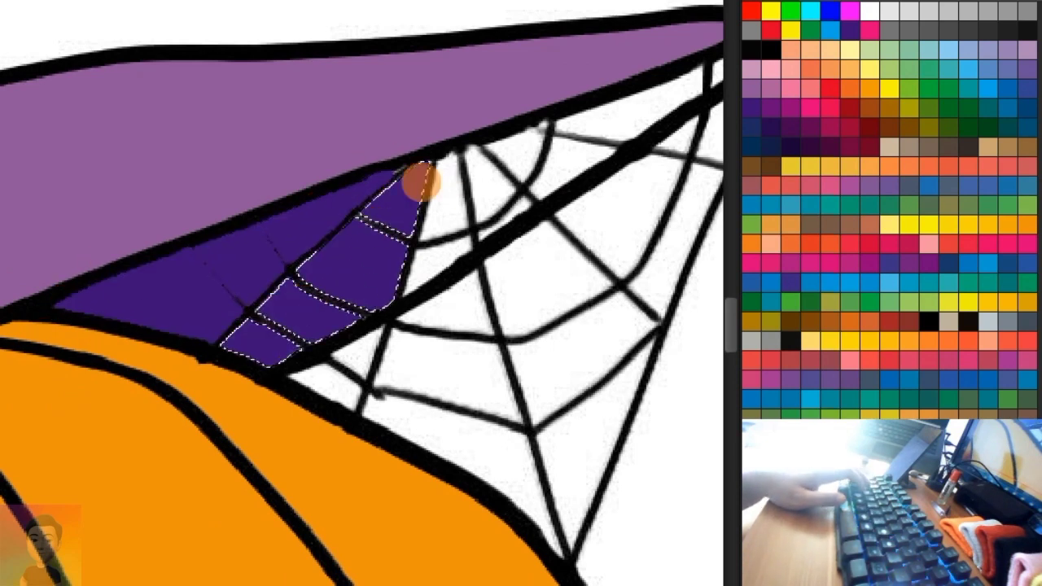
{"action": "mouse_move", "coordinate": [521, 207]}
{"action": "left_mouse_down"}
{"action": "mouse_move", "coordinate": [472, 136]}
{"action": "mouse_move", "coordinate": [540, 186]}
{"action": "left_mouse_up"}
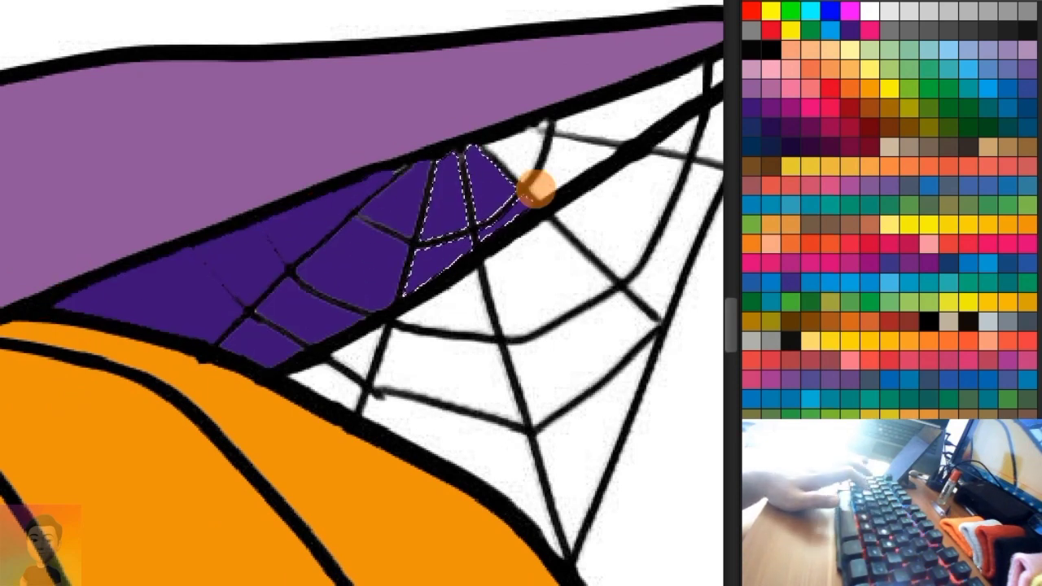
{"action": "scroll", "coordinate": [472, 226], "scroll_direction": "down", "scroll_amount": 2}
{"action": "mouse_move", "coordinate": [362, 260]}
{"action": "left_mouse_down"}
{"action": "mouse_move", "coordinate": [558, 168]}
{"action": "mouse_move", "coordinate": [302, 337]}
{"action": "mouse_move", "coordinate": [559, 170]}
{"action": "mouse_move", "coordinate": [375, 245]}
{"action": "left_mouse_up"}
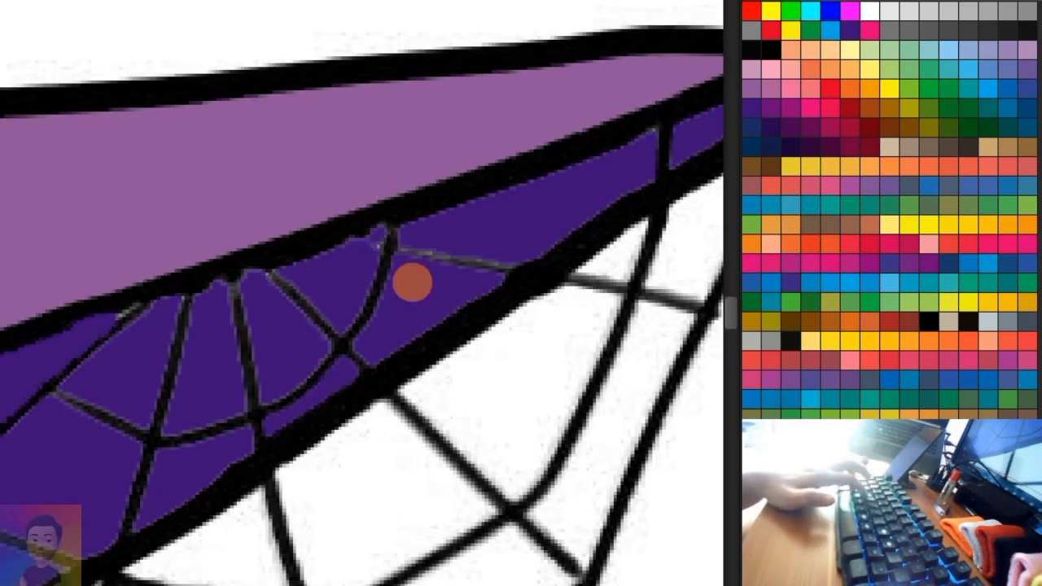
{"action": "scroll", "coordinate": [412, 282], "scroll_direction": "down", "scroll_amount": 5}
Brush dark brown across the left and right parts of the ground strip
{"action": "scroll", "coordinate": [345, 279], "scroll_direction": "down", "scroll_amount": 2}
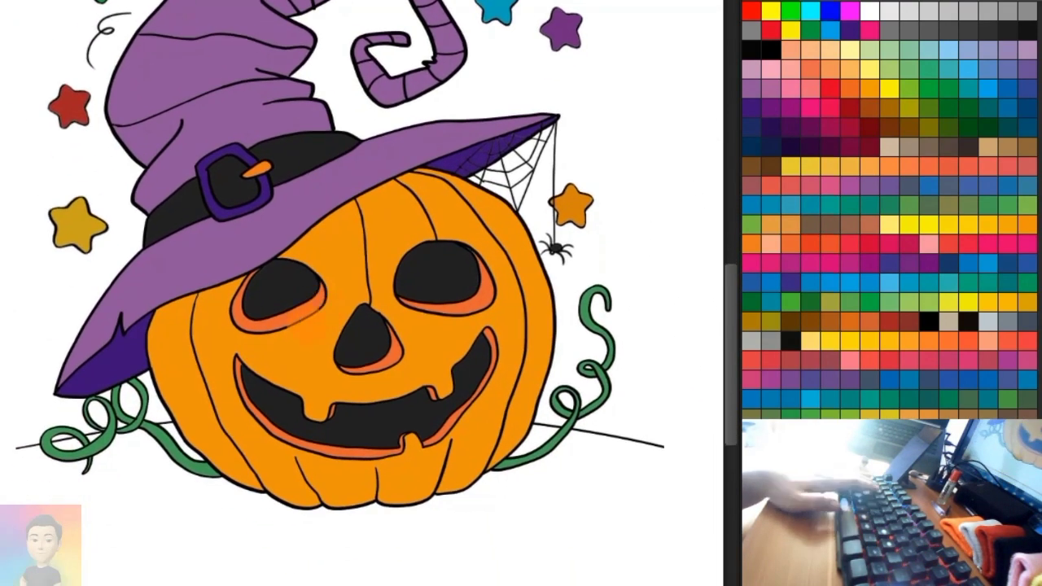
{"action": "scroll", "coordinate": [302, 407], "scroll_direction": "down", "scroll_amount": 3}
{"action": "left_click", "coordinate": [770, 165]}
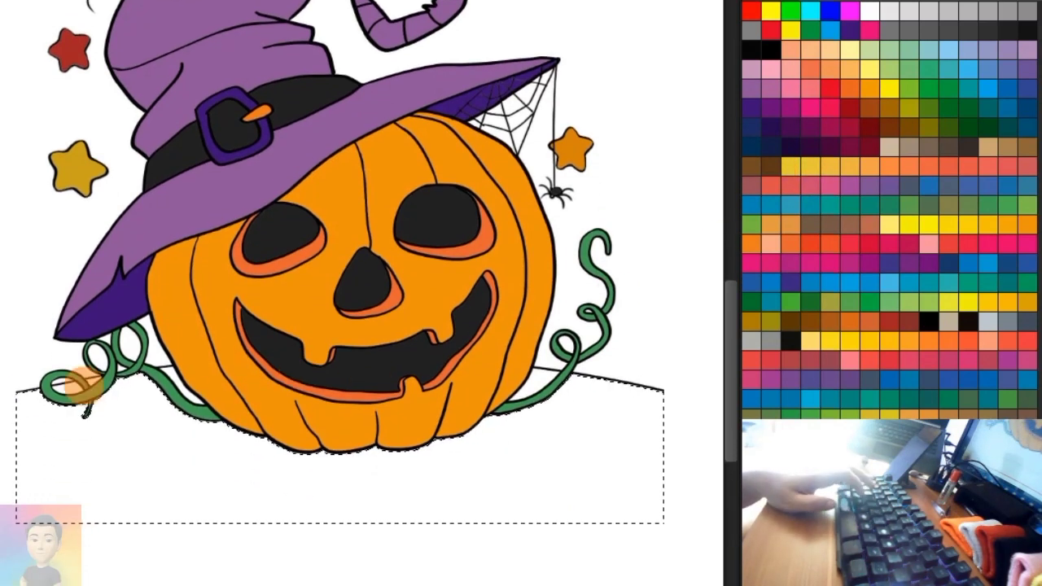
{"action": "left_click_drag", "start_coordinate": [20, 419], "coordinate": [82, 376]}
{"action": "mouse_move", "coordinate": [49, 444]}
{"action": "left_mouse_down"}
{"action": "mouse_move", "coordinate": [8, 480]}
{"action": "mouse_move", "coordinate": [89, 456]}
{"action": "mouse_move", "coordinate": [20, 517]}
{"action": "mouse_move", "coordinate": [232, 419]}
{"action": "mouse_move", "coordinate": [163, 526]}
{"action": "mouse_move", "coordinate": [272, 438]}
{"action": "left_mouse_up"}
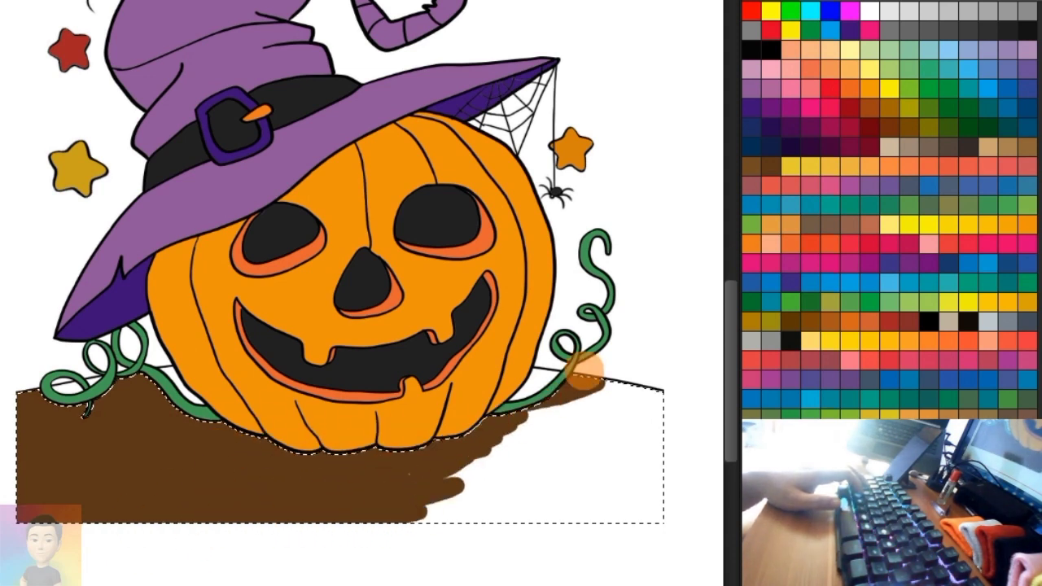
{"action": "mouse_move", "coordinate": [584, 372]}
{"action": "left_mouse_down"}
{"action": "mouse_move", "coordinate": [507, 451]}
{"action": "mouse_move", "coordinate": [579, 437]}
{"action": "mouse_move", "coordinate": [451, 513]}
{"action": "mouse_move", "coordinate": [689, 486]}
{"action": "mouse_move", "coordinate": [525, 481]}
{"action": "mouse_move", "coordinate": [623, 486]}
{"action": "left_mouse_up"}
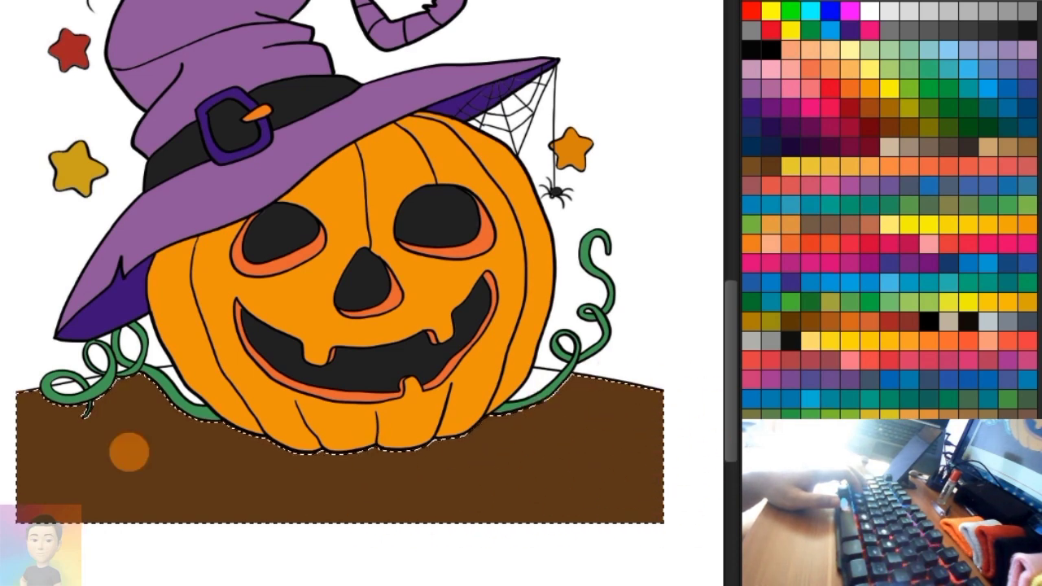
Lasso the white gap beside the left vine and fill it with brown
{"action": "key", "text": "ctrl+d"}
{"action": "scroll", "coordinate": [539, 395], "scroll_direction": "up", "scroll_amount": 2}
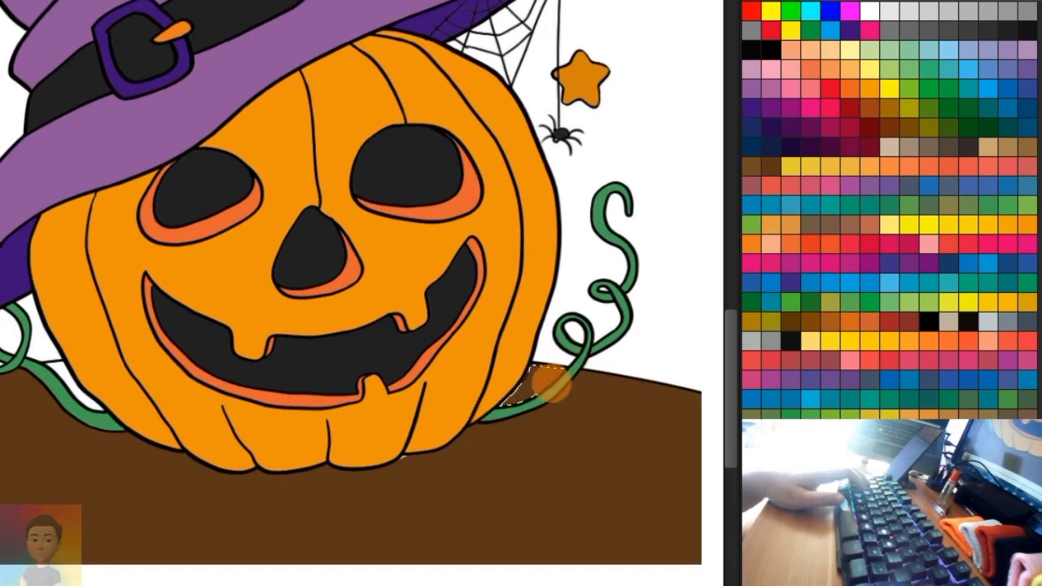
{"action": "scroll", "coordinate": [337, 402], "scroll_direction": "down", "scroll_amount": 2}
{"action": "scroll", "coordinate": [391, 469], "scroll_direction": "up", "scroll_amount": 3}
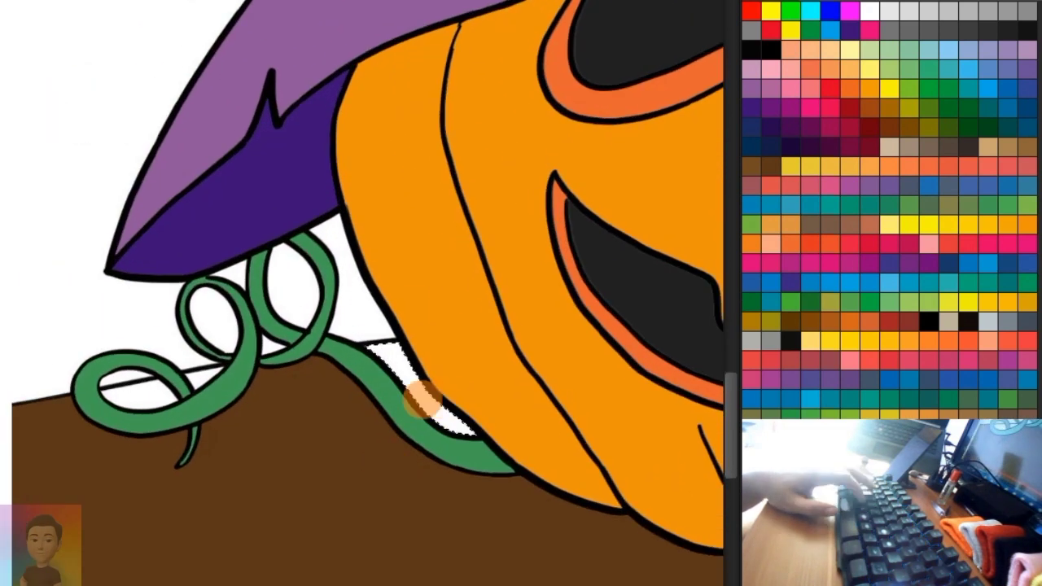
{"action": "mouse_move", "coordinate": [418, 396]}
{"action": "left_mouse_down"}
{"action": "mouse_move", "coordinate": [405, 451]}
{"action": "mouse_move", "coordinate": [456, 419]}
{"action": "left_mouse_up"}
{"action": "key", "text": "ctrl+d"}
Fill the remaining white gap by the vine brown and zoom back out
{"action": "mouse_move", "coordinate": [144, 394]}
{"action": "left_mouse_down"}
{"action": "mouse_move", "coordinate": [221, 353]}
{"action": "mouse_move", "coordinate": [135, 451]}
{"action": "left_mouse_up"}
{"action": "scroll", "coordinate": [136, 451], "scroll_direction": "down", "scroll_amount": 3}
{"action": "scroll", "coordinate": [352, 360], "scroll_direction": "down", "scroll_amount": 2}
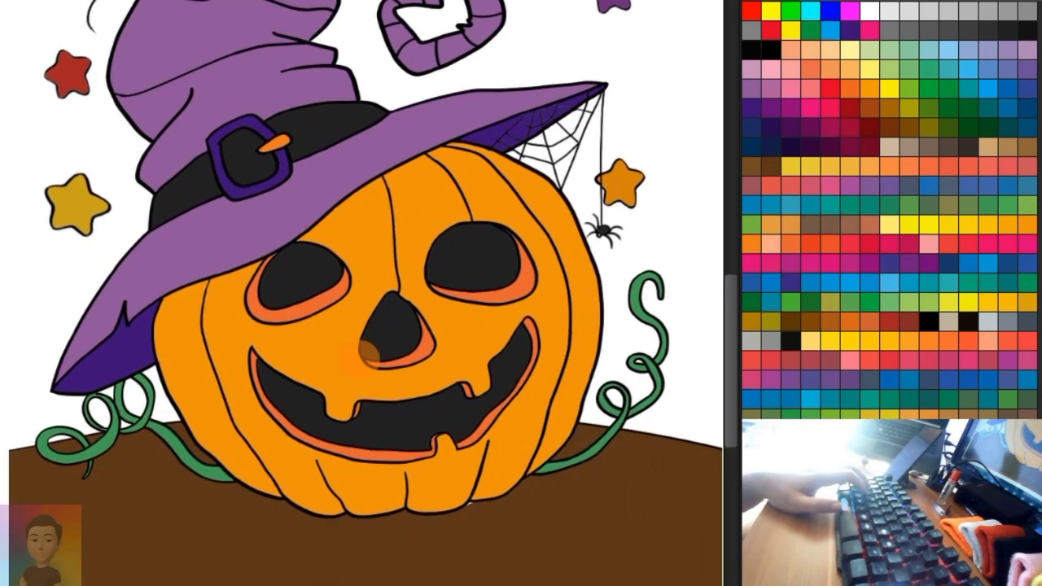
{"action": "scroll", "coordinate": [361, 349], "scroll_direction": "up", "scroll_amount": 3}
{"action": "scroll", "coordinate": [326, 346], "scroll_direction": "down", "scroll_amount": 2}
{"action": "scroll", "coordinate": [330, 347], "scroll_direction": "down", "scroll_amount": 1}
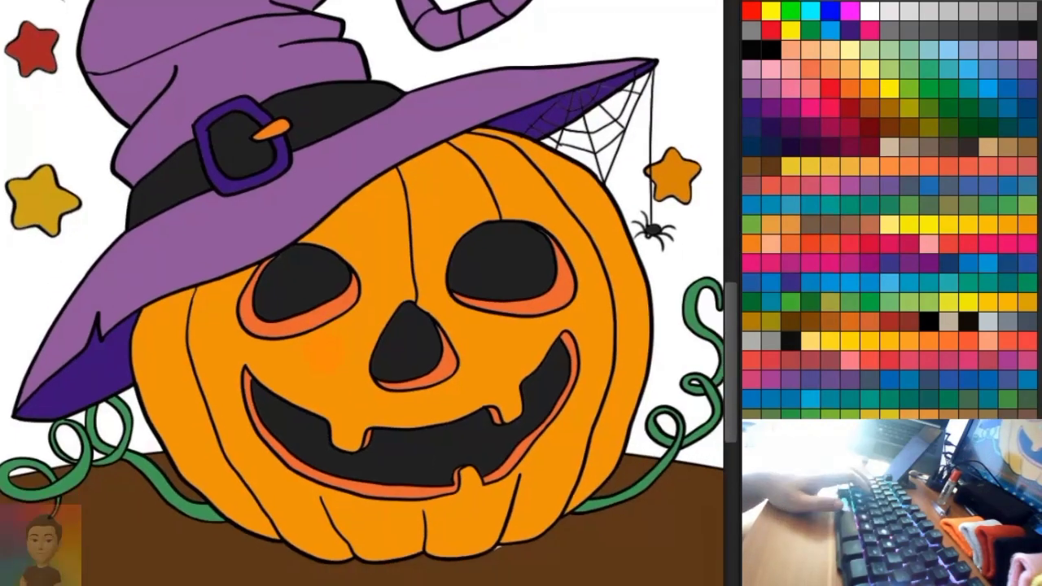